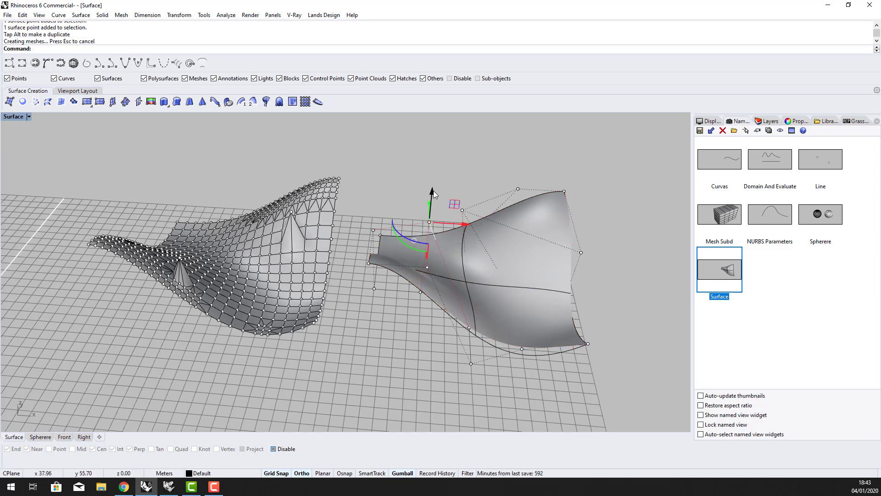
# Pull a single mesh vertex upward on the steep side of the mesh, forming another spike beside the existing one
pyautogui.click(573, 275)
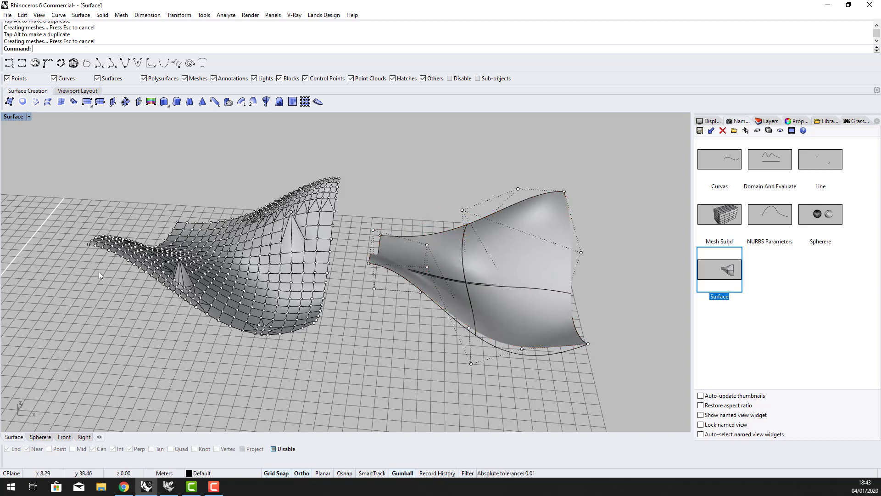
pyautogui.scroll(2, 155, 261)
pyautogui.click(313, 269)
pyautogui.click(312, 265)
pyautogui.moveTo(312, 247); pyautogui.dragTo(388, 191)
pyautogui.press('Escape')
pyautogui.scroll(4, 314, 277)
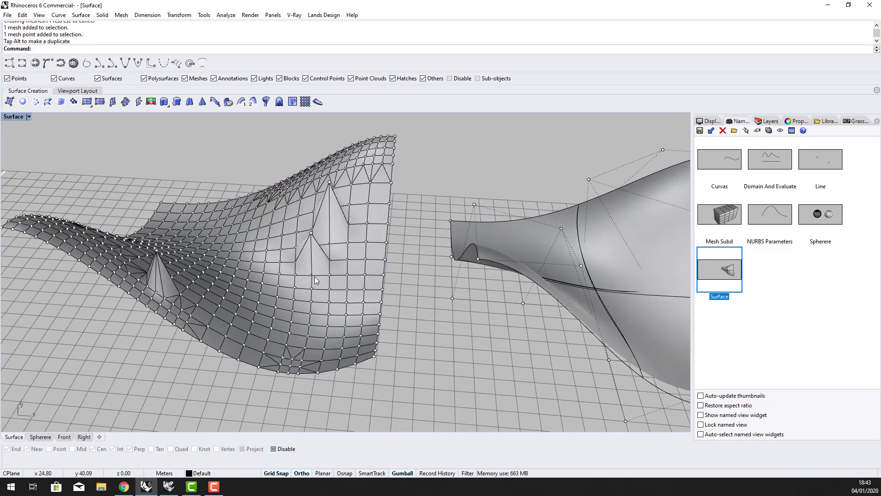
# Examine the mesh spikes beside the smooth NURBS surface and hide the control points of both objects
pyautogui.moveTo(373, 270); pyautogui.dragTo(331, 269, button='right')
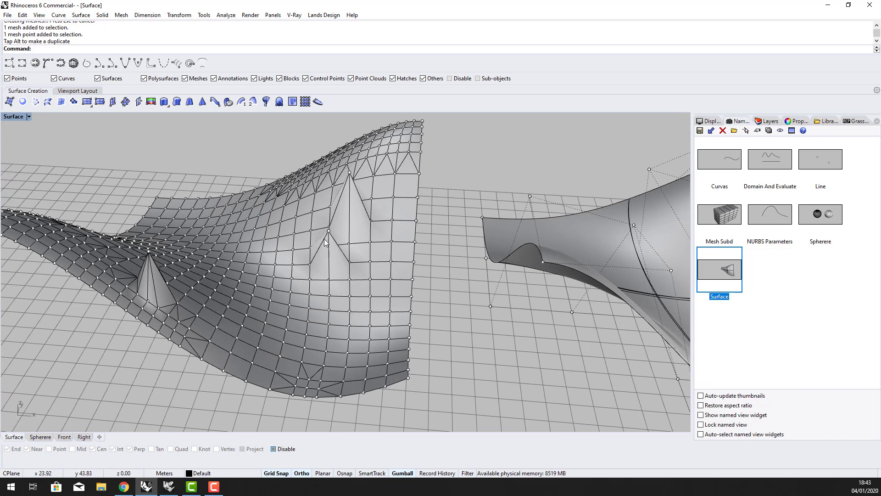
pyautogui.scroll(-4, 325, 242)
pyautogui.moveTo(340, 248); pyautogui.dragTo(464, 243, button='right')
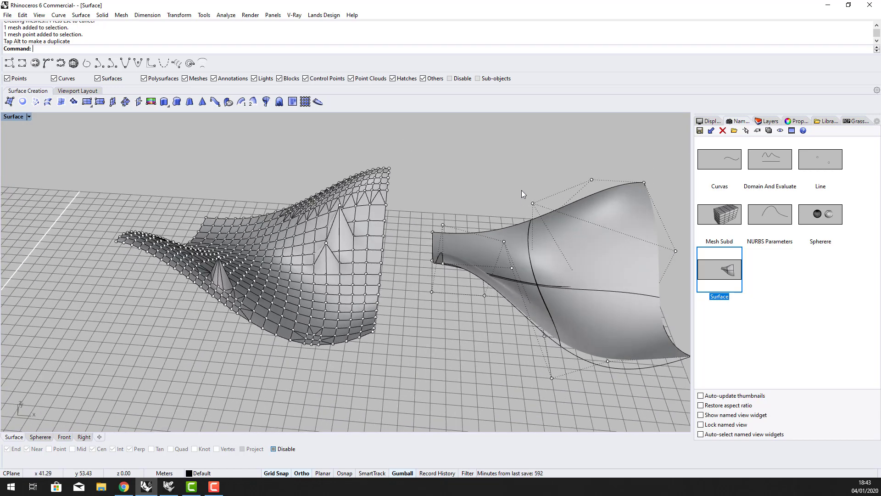
pyautogui.press('Escape')
pyautogui.moveTo(520, 175); pyautogui.dragTo(503, 228, button='right')
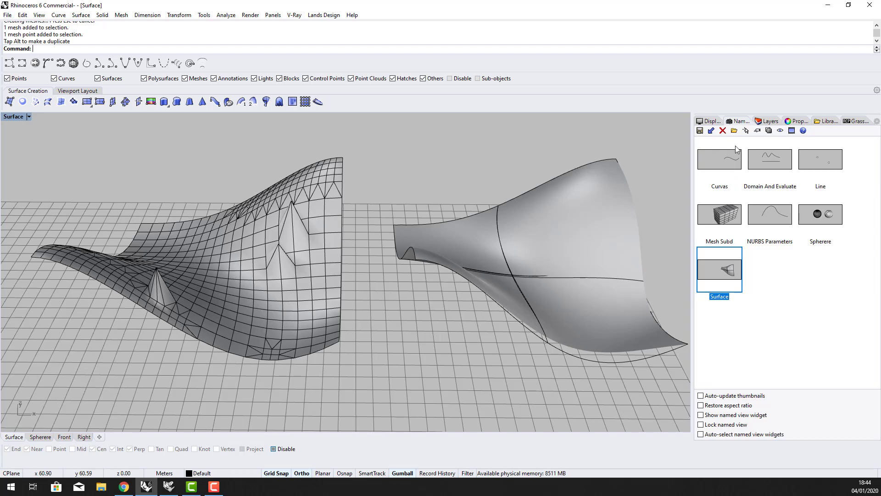
# Restore the Curvas named view and switch to the Grasshopper definition containing the "Explicando Curva "em mesh"" group
pyautogui.doubleClick(727, 155)
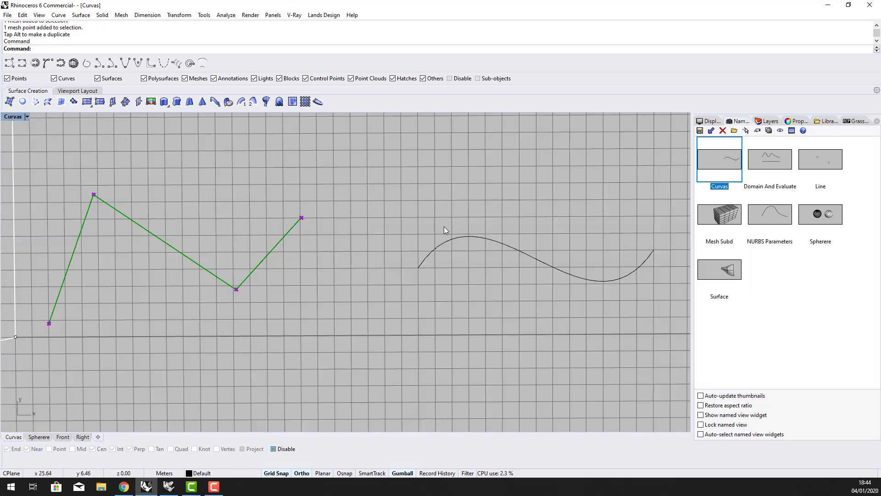
pyautogui.moveTo(387, 306); pyautogui.dragTo(450, 305, button='right')
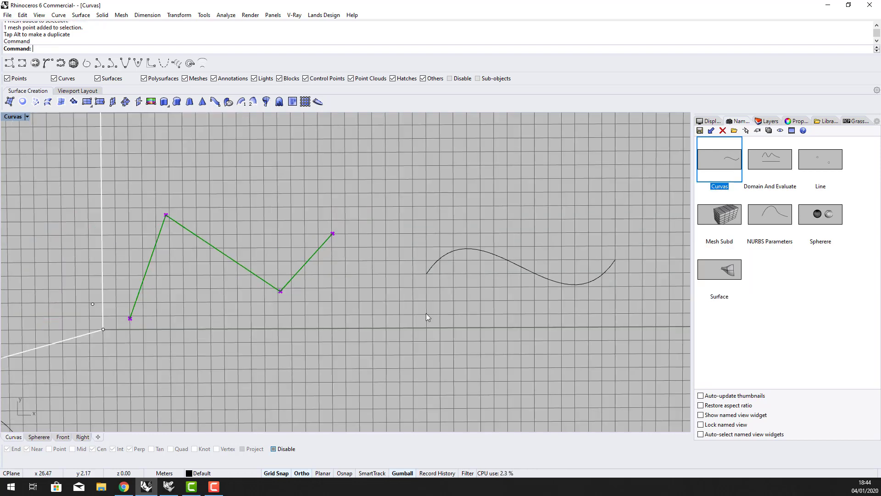
pyautogui.click(146, 486)
pyautogui.click(146, 485)
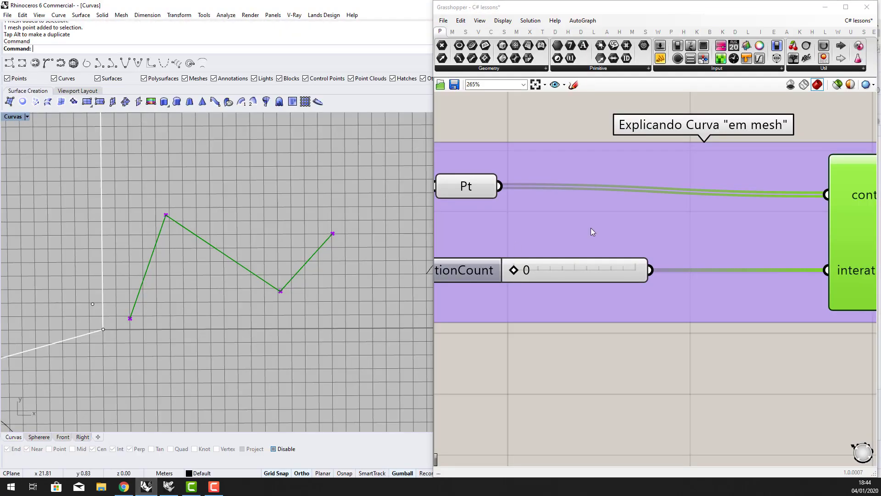
pyautogui.scroll(3, 211, 254)
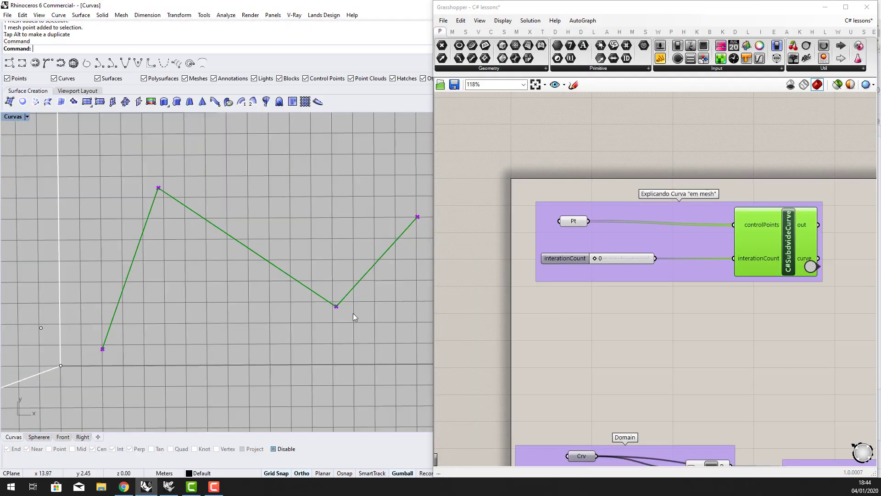
# Deselect the C#SubdvideCurve component and set the interationCount slider to 6
pyautogui.click(734, 308)
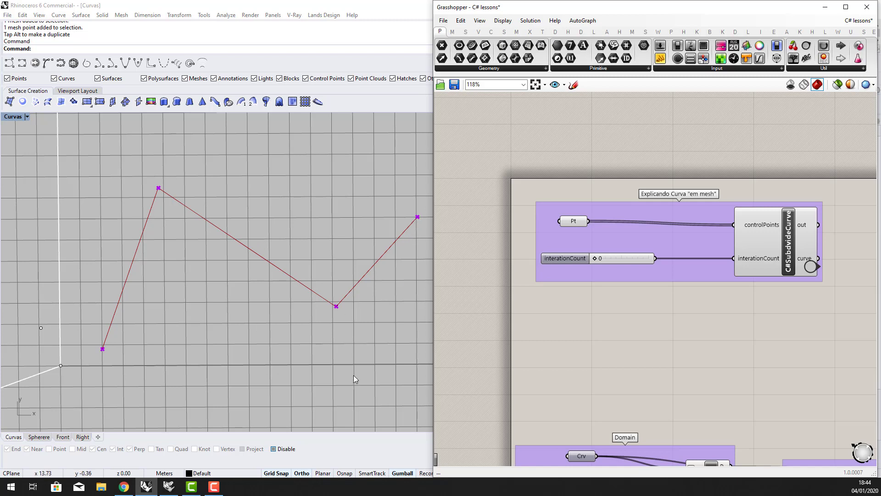
pyautogui.scroll(3, 707, 257)
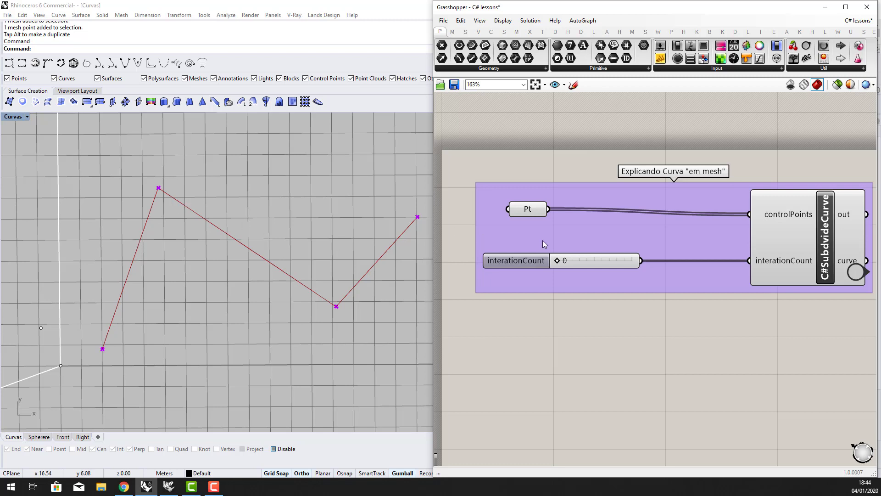
pyautogui.moveTo(563, 260); pyautogui.dragTo(602, 261)
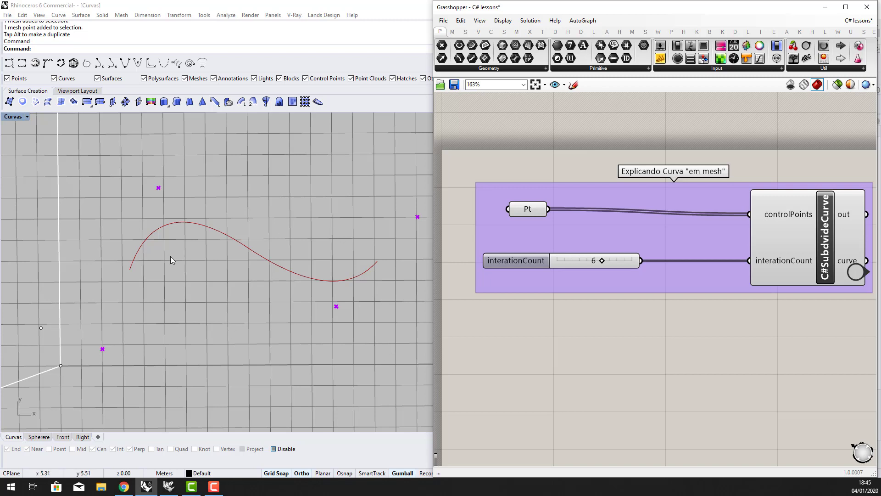
# Move the upper-left point of the Pt parameter about 2.6 m left, directly above the first point
pyautogui.click(157, 186)
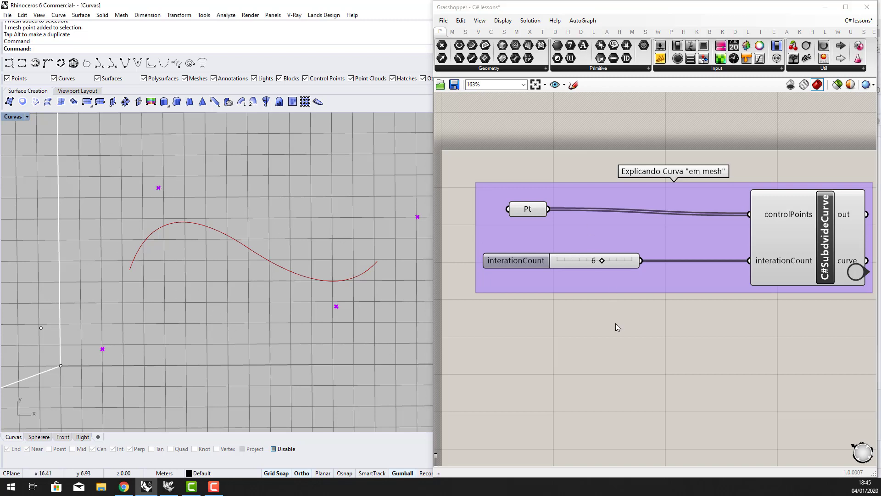
pyautogui.click(532, 212)
pyautogui.click(230, 184)
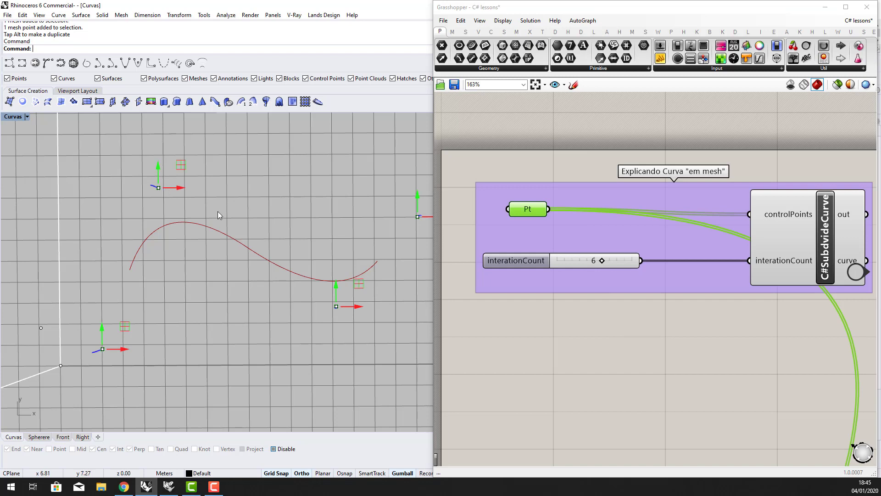
pyautogui.moveTo(180, 190); pyautogui.dragTo(167, 209)
pyautogui.moveTo(315, 211); pyautogui.dragTo(110, 219)
pyautogui.click(615, 339)
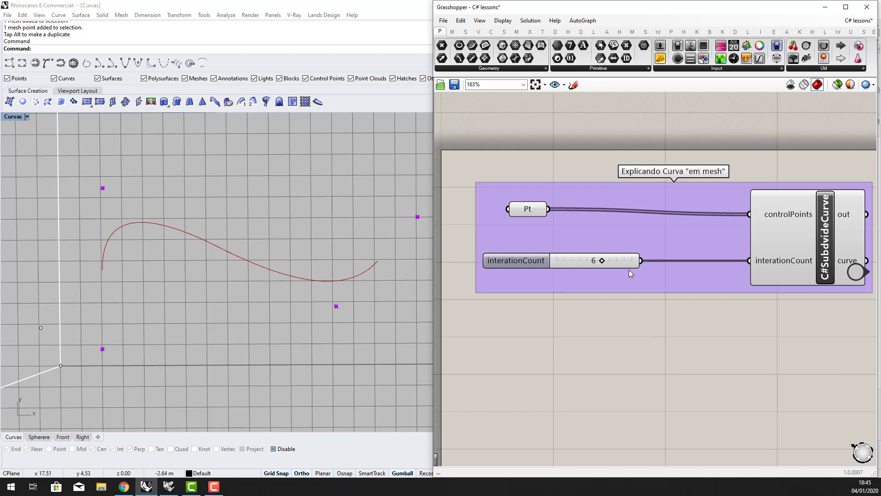
# Select the C#SubdvideCurve component, try interationCount at 1, and set the slider to 5
pyautogui.click(813, 250)
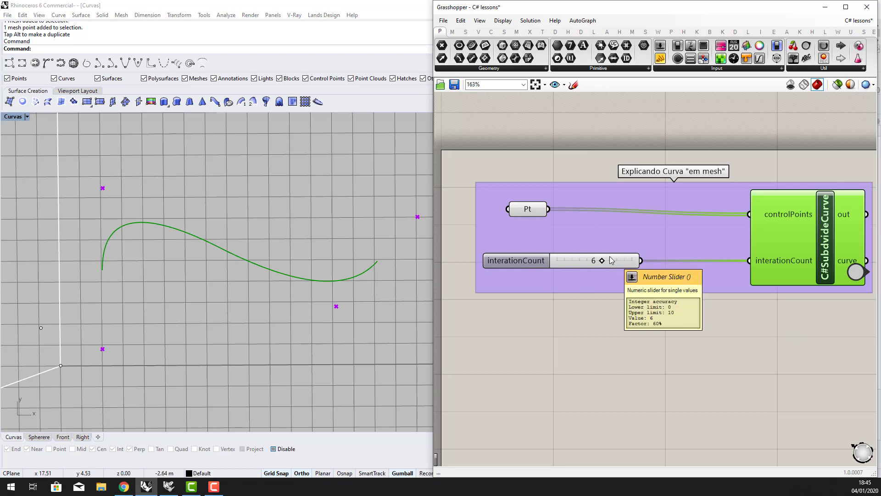
pyautogui.moveTo(586, 261); pyautogui.dragTo(563, 264)
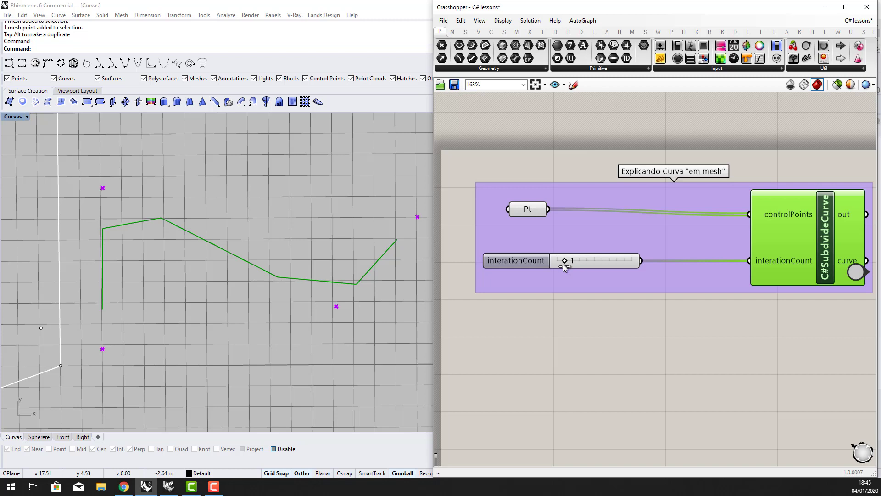
pyautogui.moveTo(563, 263); pyautogui.dragTo(596, 265)
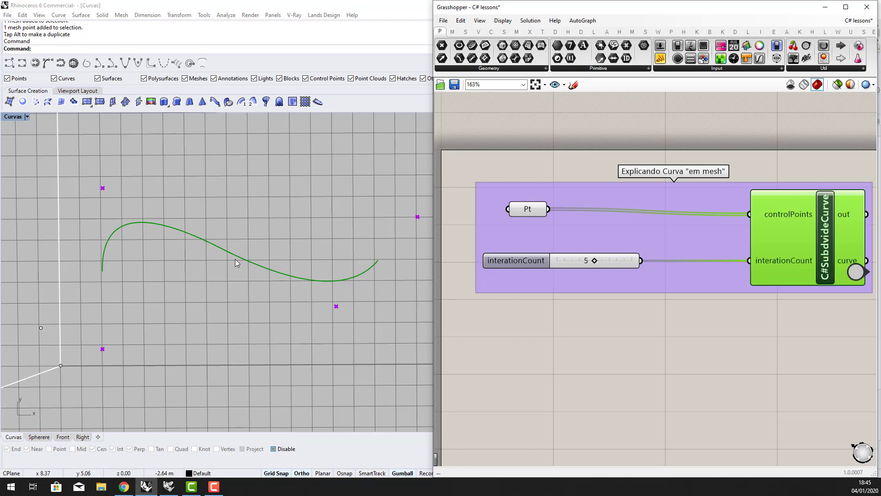
# Reshape the black NURBS curve by moving its upper control point to about x 33, y 8, and hide its control points
pyautogui.scroll(-5, 167, 262)
pyautogui.scroll(3, 464, 278)
pyautogui.scroll(10, 416, 290)
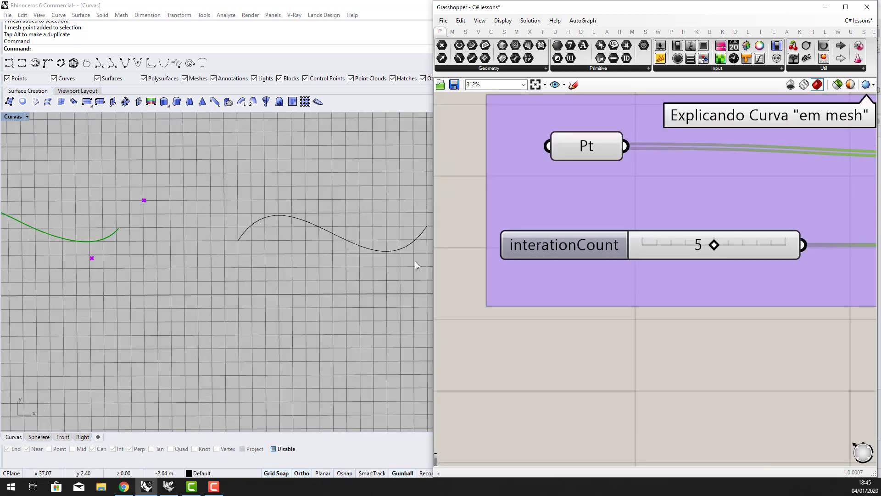
pyautogui.scroll(8, 374, 285)
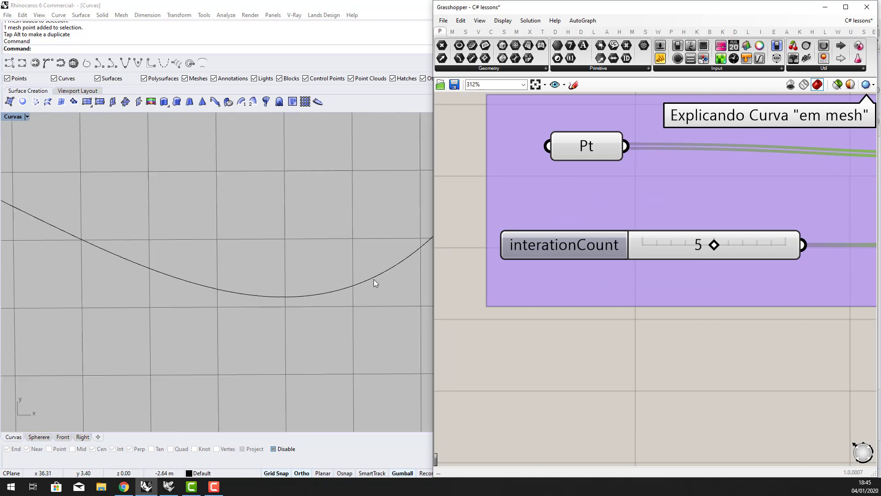
pyautogui.scroll(-3, 366, 273)
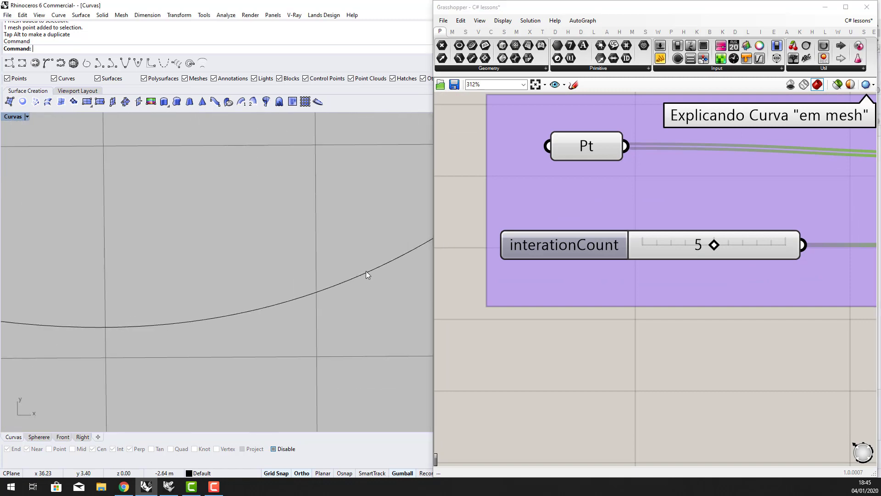
pyautogui.click(374, 296)
pyautogui.scroll(-5, 373, 296)
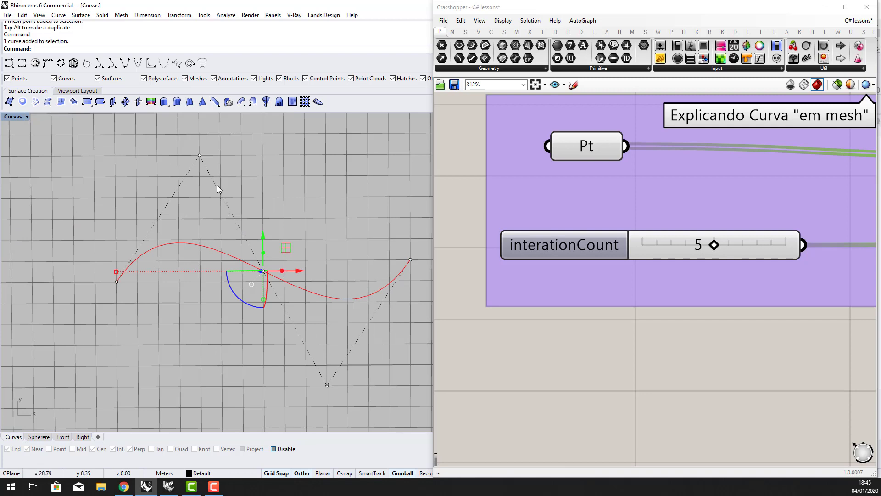
pyautogui.click(199, 156)
pyautogui.moveTo(199, 156); pyautogui.dragTo(335, 197)
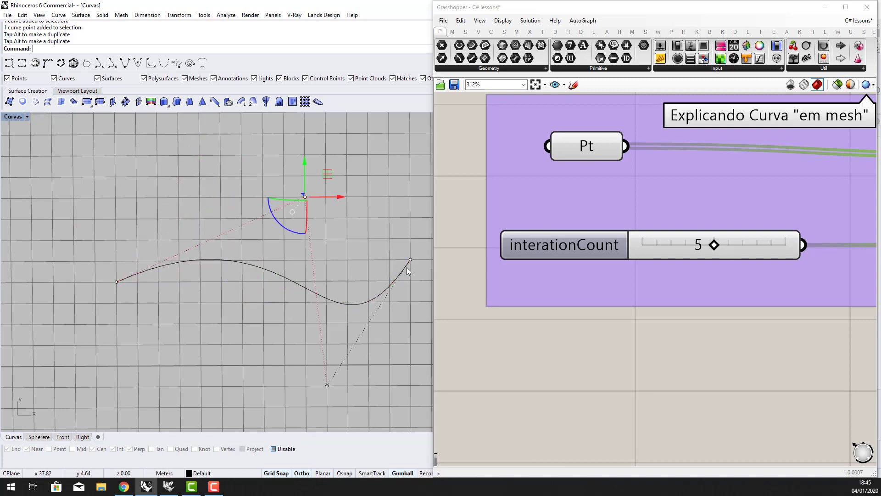
pyautogui.press('Escape')
# Inspect the reshaped NURBS curve up close, selecting and deselecting it to check its control points
pyautogui.scroll(3, 386, 276)
pyautogui.click(391, 310)
pyautogui.press('Escape')
pyautogui.scroll(-3, 354, 300)
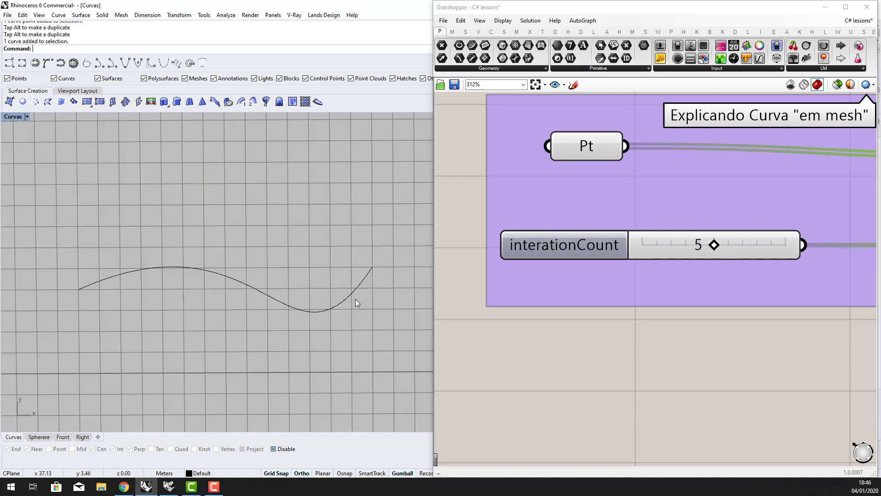
pyautogui.click(357, 295)
pyautogui.press('Escape')
# Compare the smoothness of the green subdivided curve with that of the black NURBS curve
pyautogui.scroll(-2, 384, 253)
pyautogui.scroll(3, 384, 259)
pyautogui.scroll(-6, 390, 250)
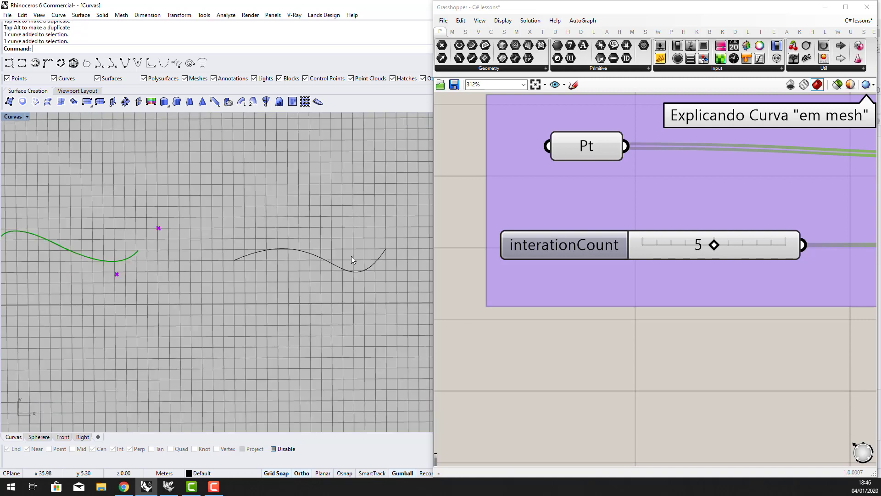
pyautogui.scroll(3, 110, 251)
pyautogui.scroll(-1, 198, 275)
pyautogui.scroll(3, 257, 250)
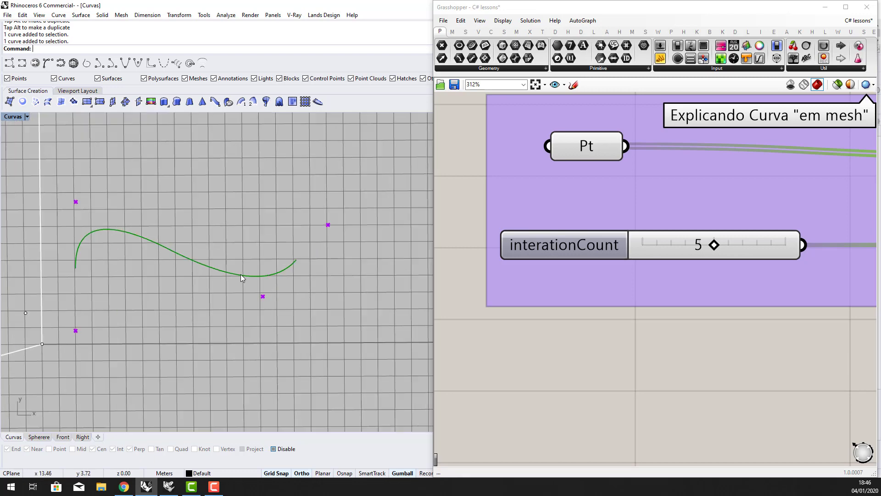
pyautogui.scroll(-2, 195, 280)
pyautogui.scroll(2, 196, 280)
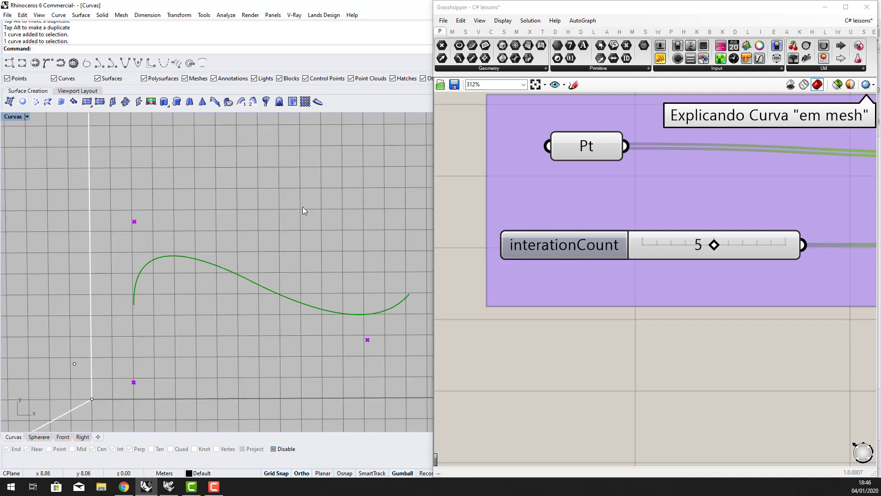
pyautogui.scroll(-1, 315, 251)
pyautogui.scroll(-1, 411, 255)
pyautogui.scroll(2, 413, 255)
pyautogui.scroll(-2, 269, 237)
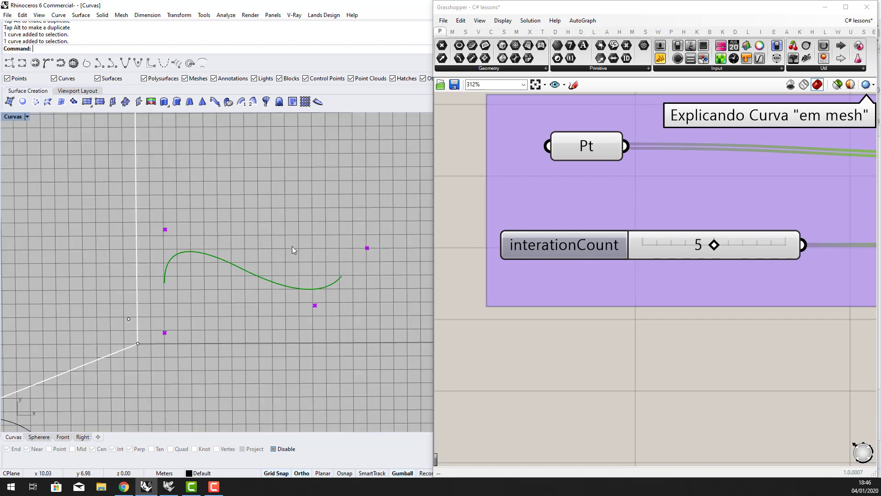
pyautogui.scroll(-1, 266, 247)
pyautogui.scroll(1, 346, 255)
pyautogui.scroll(1, 276, 255)
pyautogui.scroll(-2, 260, 261)
pyautogui.scroll(3, 321, 266)
pyautogui.scroll(-1, 277, 274)
pyautogui.scroll(2, 277, 274)
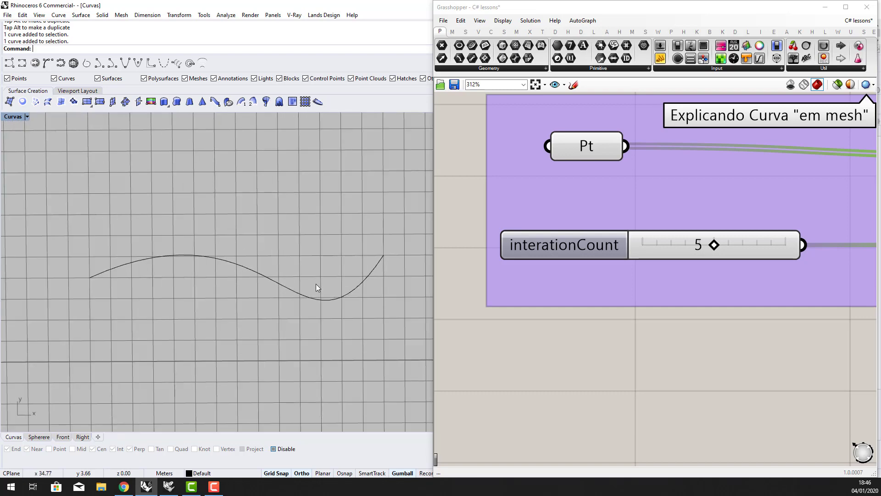
# Show the NURBS curve's control polygon, deselect the curve, and view it alongside the subdivided curve
pyautogui.click(326, 300)
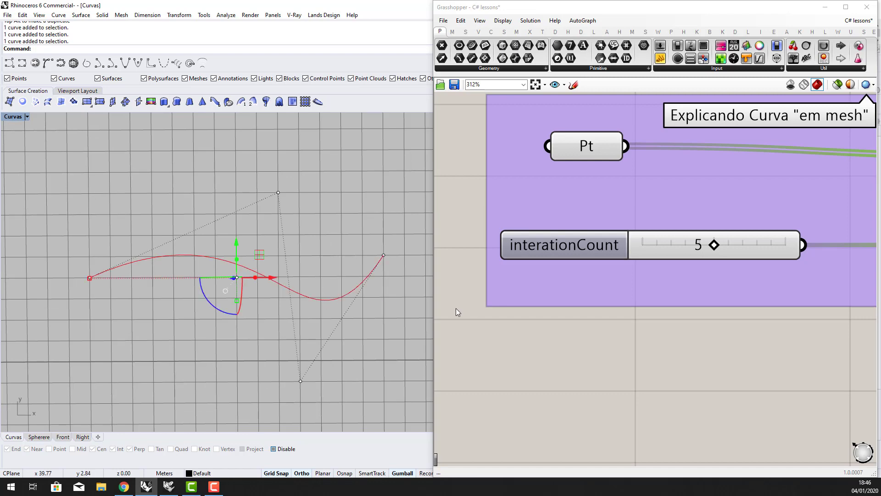
pyautogui.click(302, 321)
pyautogui.scroll(-2, 298, 287)
pyautogui.scroll(-2, 317, 266)
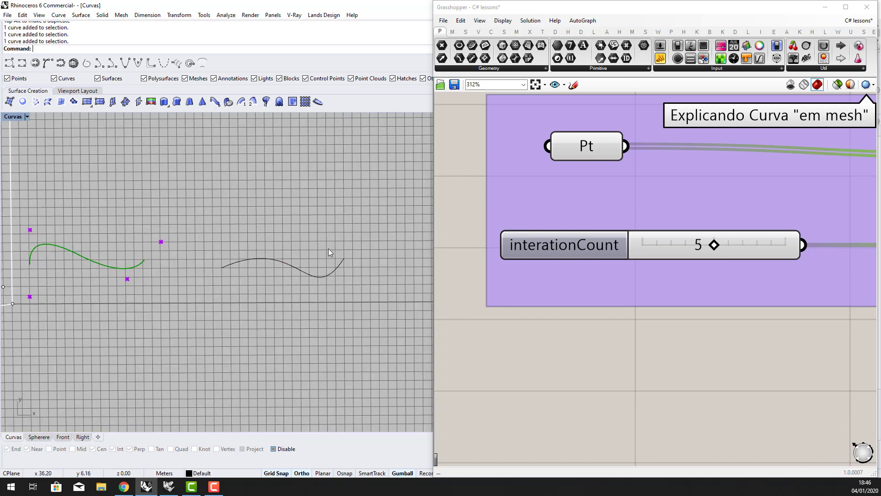
pyautogui.scroll(4, 335, 244)
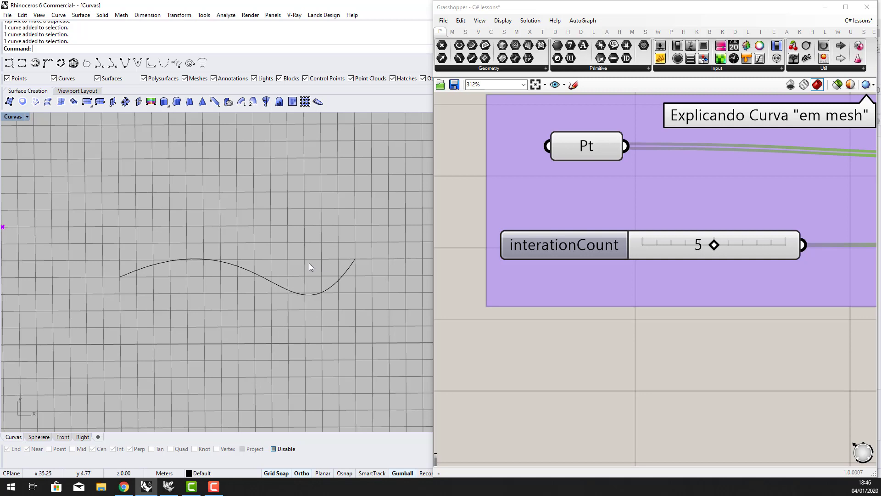
# Move the upper control point of the NURBS curve to about x 32, y 8, and deselect it
pyautogui.click(312, 293)
pyautogui.click(273, 209)
pyautogui.click(254, 273)
pyautogui.click(271, 209)
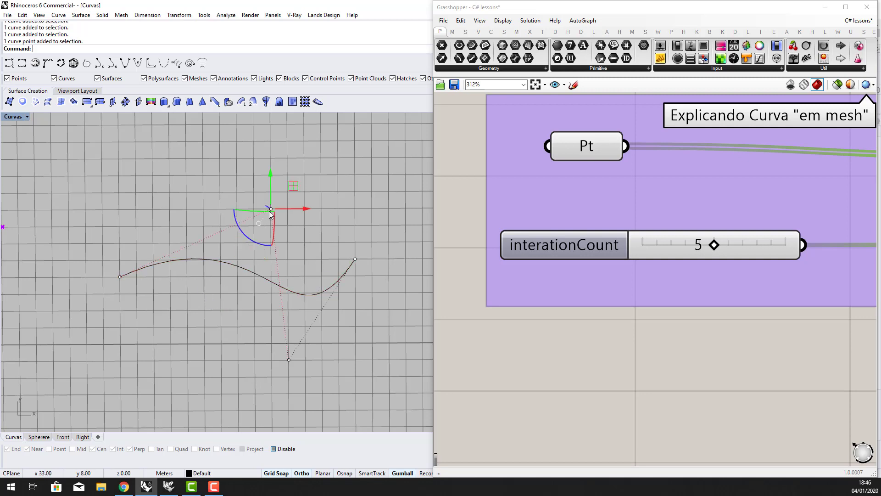
pyautogui.moveTo(304, 210)
pyautogui.mouseDown()
pyautogui.moveTo(205, 210)
pyautogui.moveTo(308, 210)
pyautogui.moveTo(287, 209)
pyautogui.mouseUp()
pyautogui.click(153, 238)
# Select the NURBS curve to display its control polygon and pick its upper control point
pyautogui.click(337, 276)
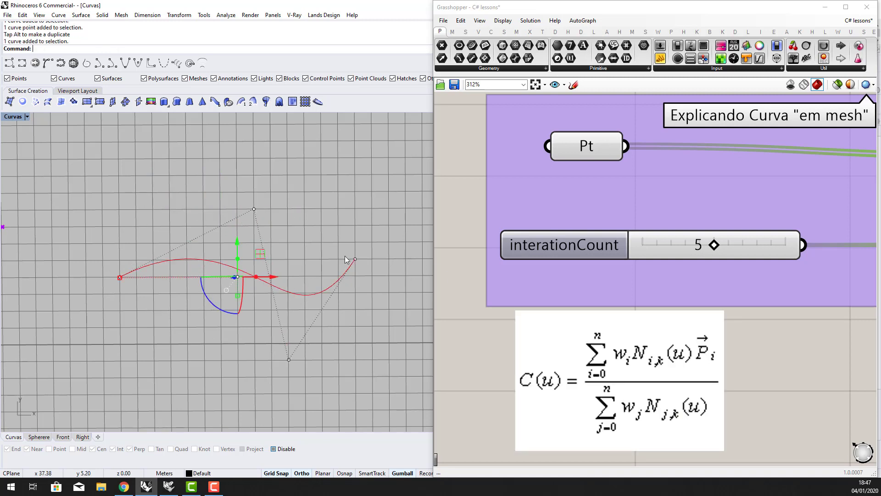
pyautogui.click(302, 211)
pyautogui.click(255, 278)
pyautogui.click(254, 210)
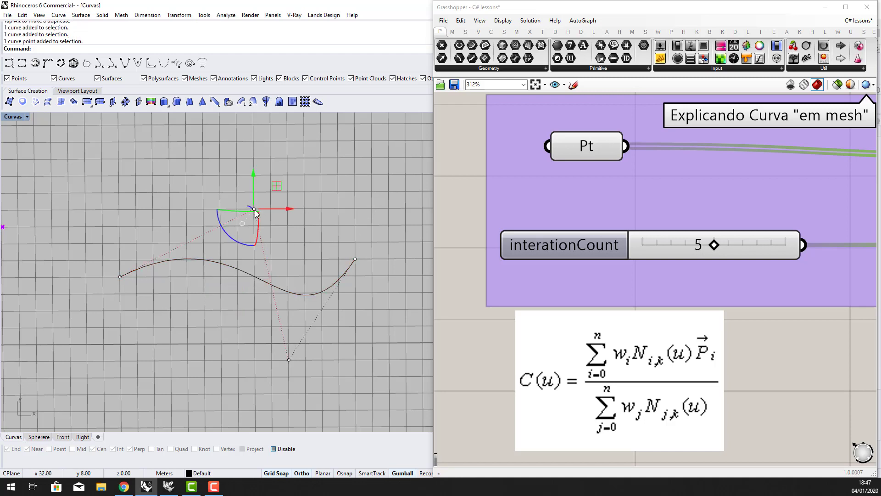
# Preview a weight of about 1.89 on the NURBS curve's upper control point, cancel the change, and deselect the curve
pyautogui.write('Wer')
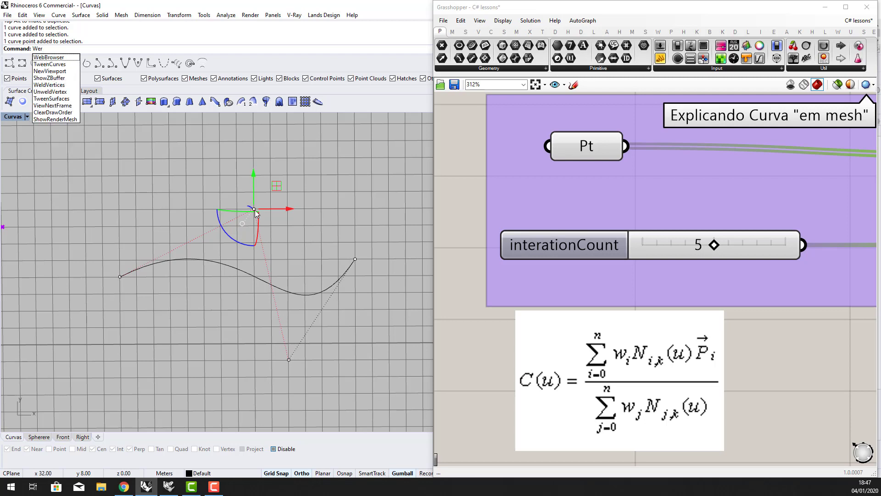
pyautogui.press('BackSpace')
pyautogui.write('it')
pyautogui.press('Down')
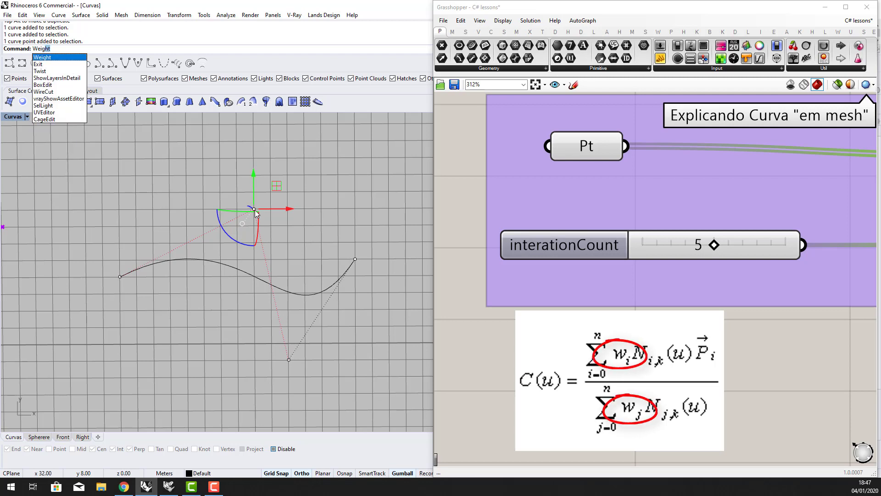
pyautogui.press('Return')
pyautogui.moveTo(440, 228)
pyautogui.mouseDown()
pyautogui.moveTo(452, 228)
pyautogui.moveTo(427, 230)
pyautogui.moveTo(457, 228)
pyautogui.moveTo(449, 234)
pyautogui.mouseUp()
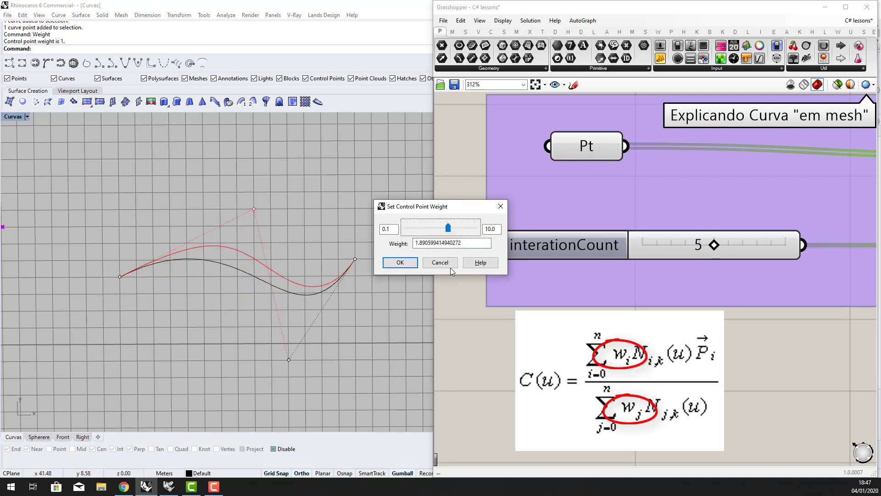
pyautogui.click(440, 262)
pyautogui.press('Escape')
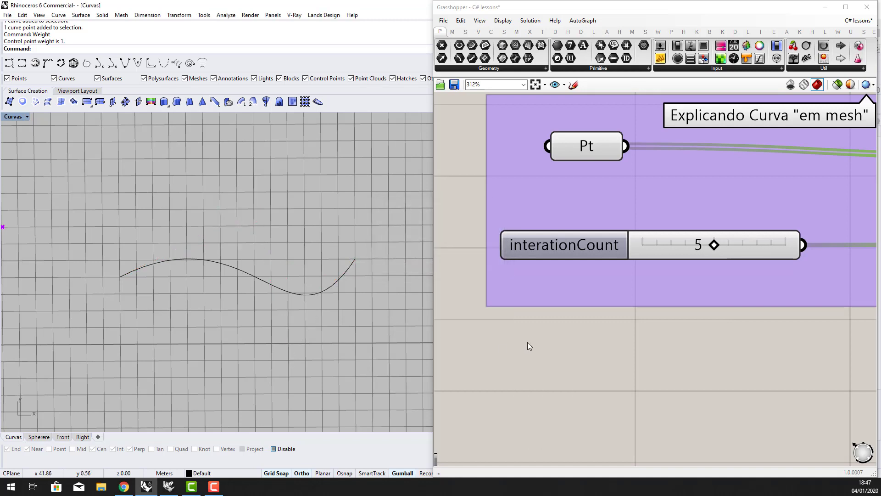
pyautogui.scroll(-5, 542, 306)
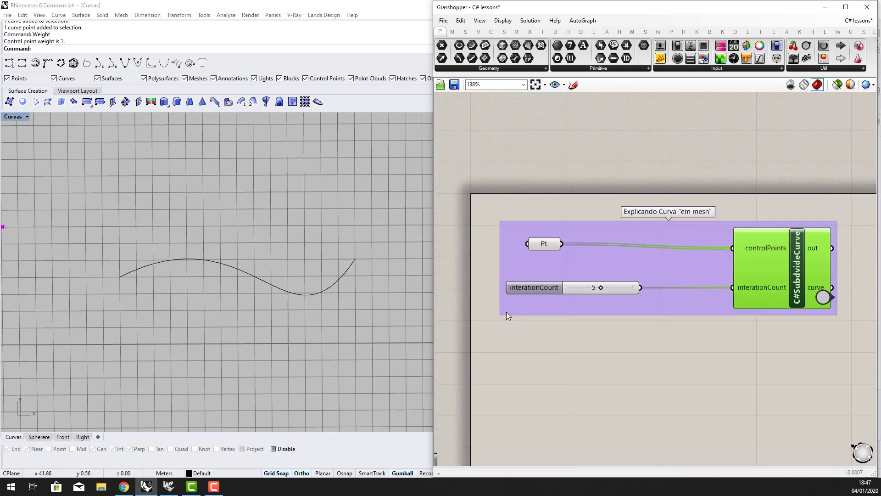
pyautogui.scroll(-2, 355, 292)
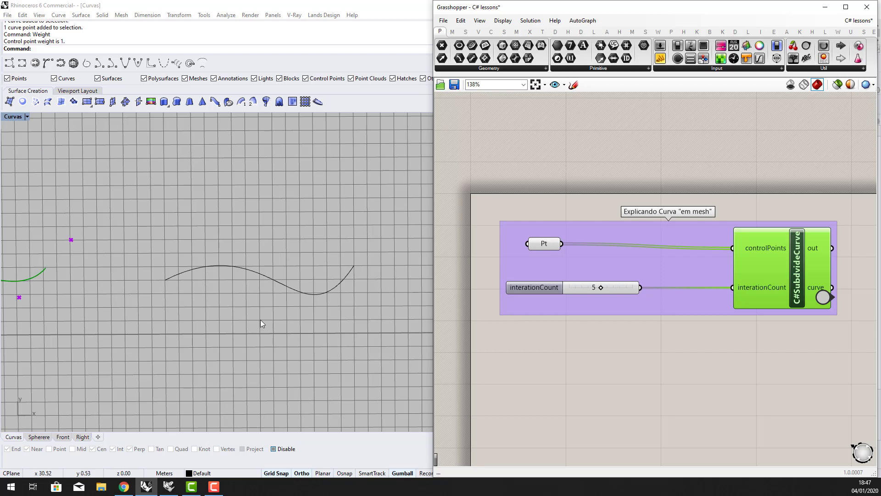
pyautogui.scroll(-2, 278, 325)
pyautogui.scroll(-2, 572, 343)
pyautogui.moveTo(567, 339); pyautogui.dragTo(550, 316, button='right')
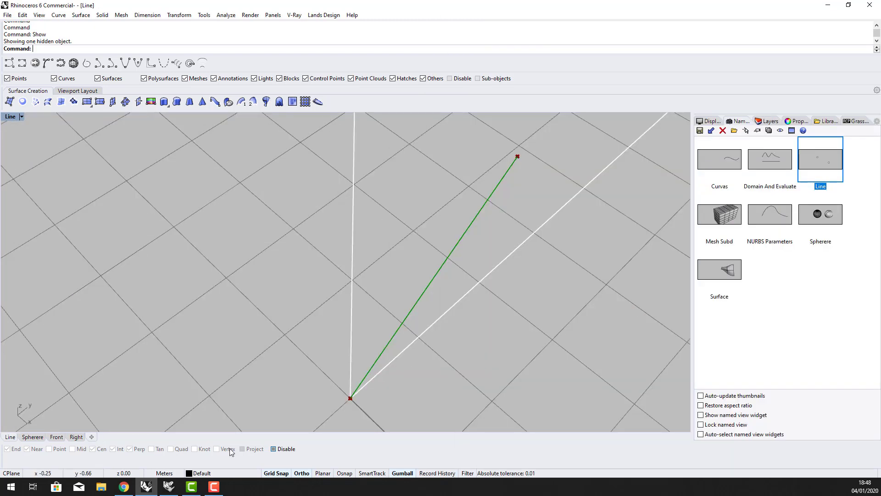
# Switch to Grasshopper alongside the Rhino line view, and frame the line's definition together with both end points
pyautogui.click(146, 486)
pyautogui.click(198, 441)
pyautogui.scroll(-1, 247, 316)
pyautogui.moveTo(247, 316); pyautogui.dragTo(380, 265, button='right')
pyautogui.scroll(1, 365, 298)
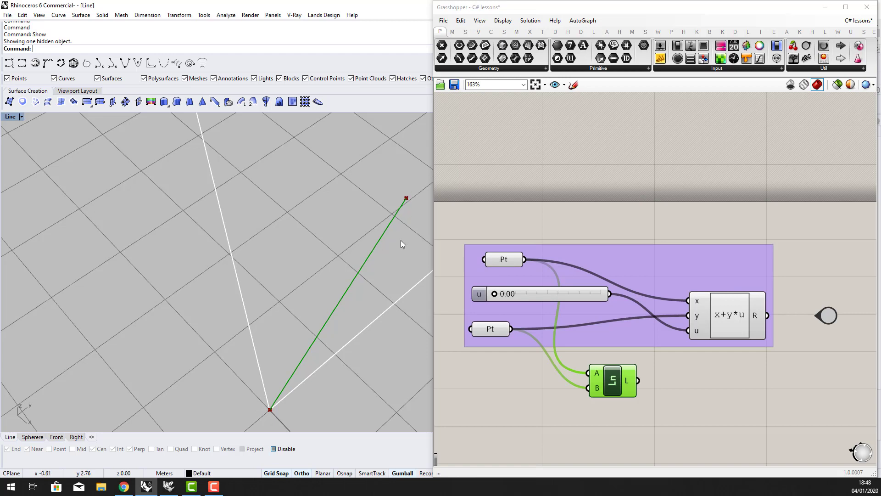
pyautogui.moveTo(401, 241); pyautogui.dragTo(340, 335, button='right')
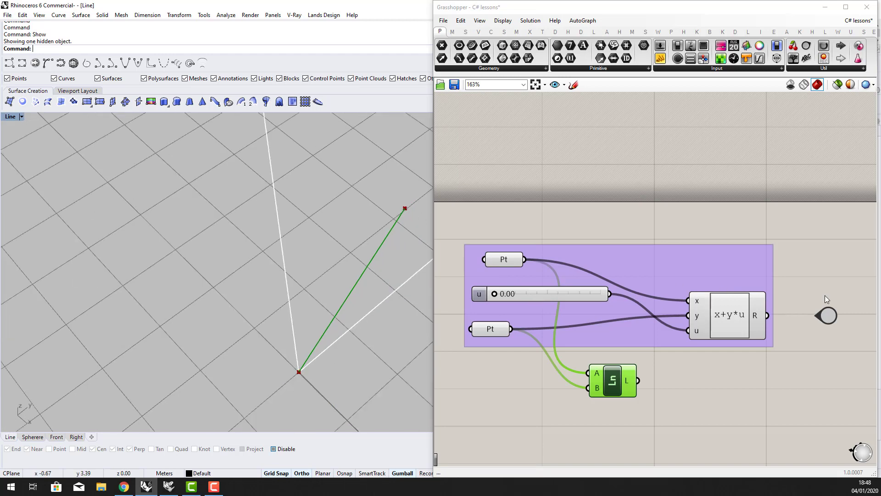
# Shift the Line component slightly to the right and select the x+y*u expression component to highlight its point
pyautogui.moveTo(615, 390); pyautogui.dragTo(636, 385)
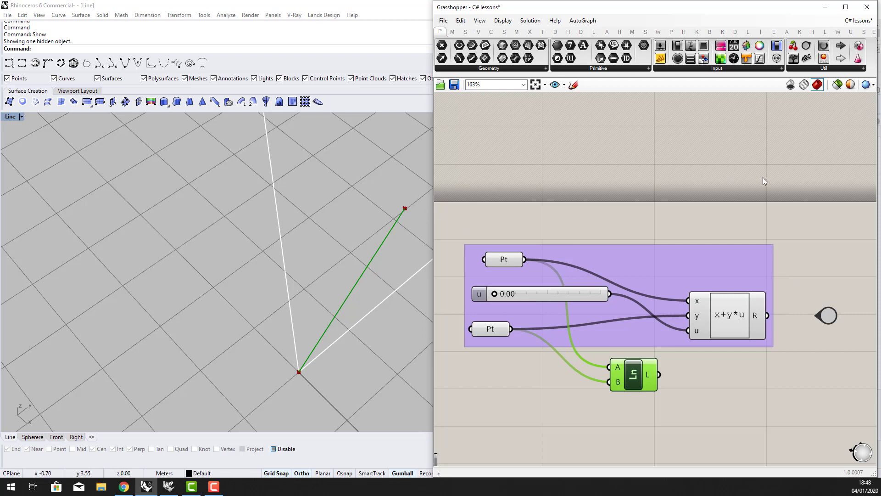
pyautogui.scroll(3, 750, 285)
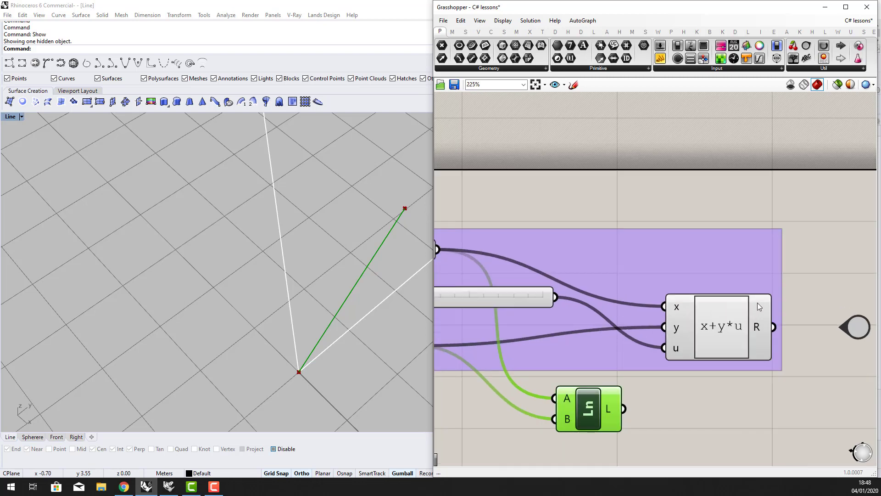
pyautogui.click(757, 304)
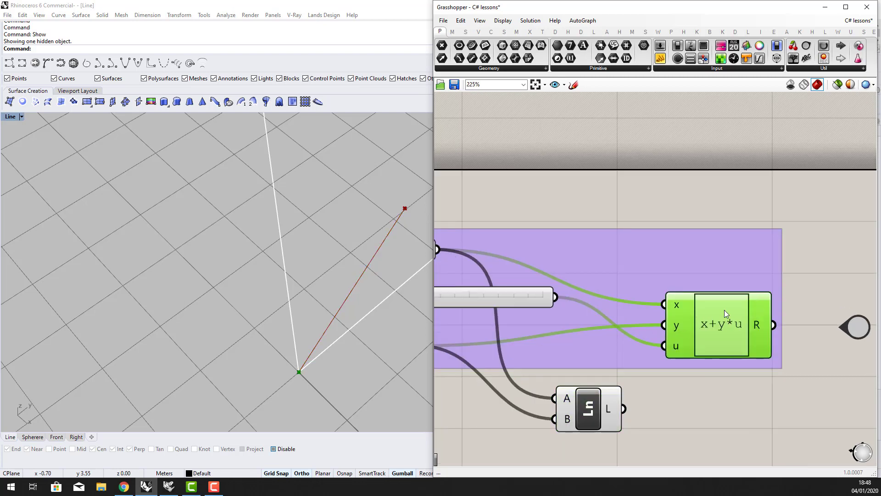
# Set the u parameter slider to 1.00 to move the evaluated point along the line
pyautogui.scroll(-5, 725, 310)
pyautogui.scroll(3, 561, 296)
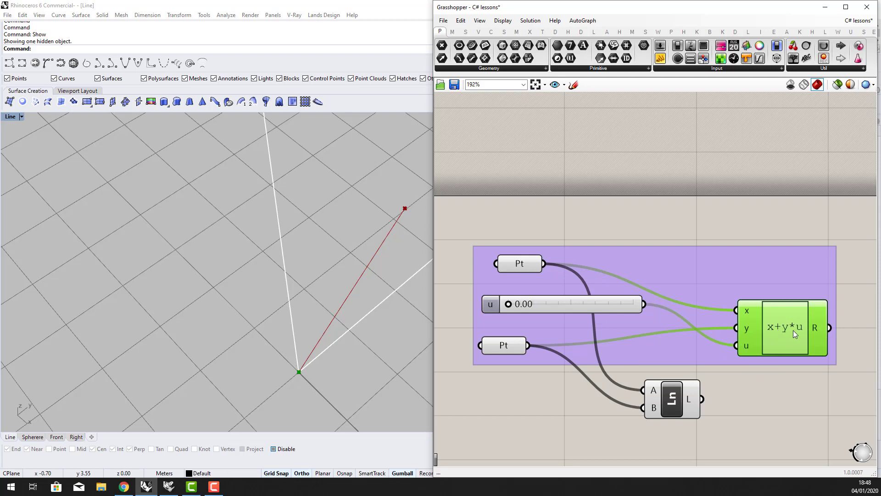
pyautogui.scroll(1, 792, 329)
pyautogui.moveTo(509, 310); pyautogui.dragTo(563, 310, button='right')
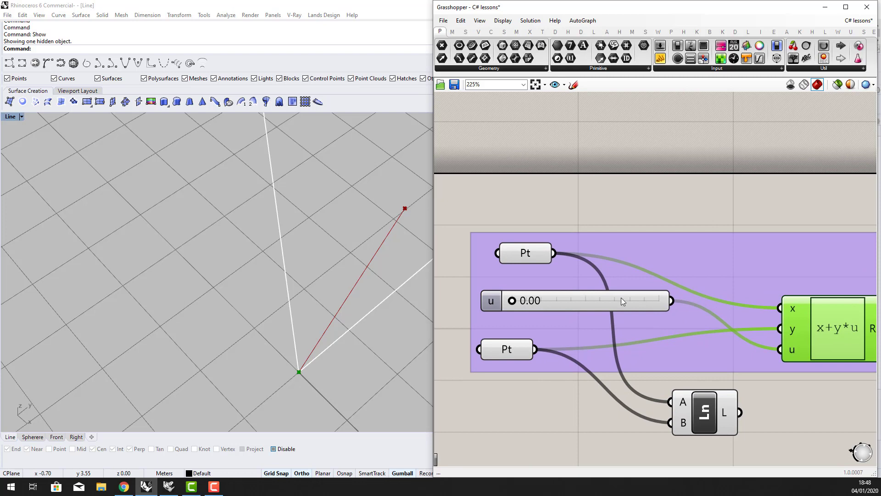
pyautogui.scroll(3, 532, 303)
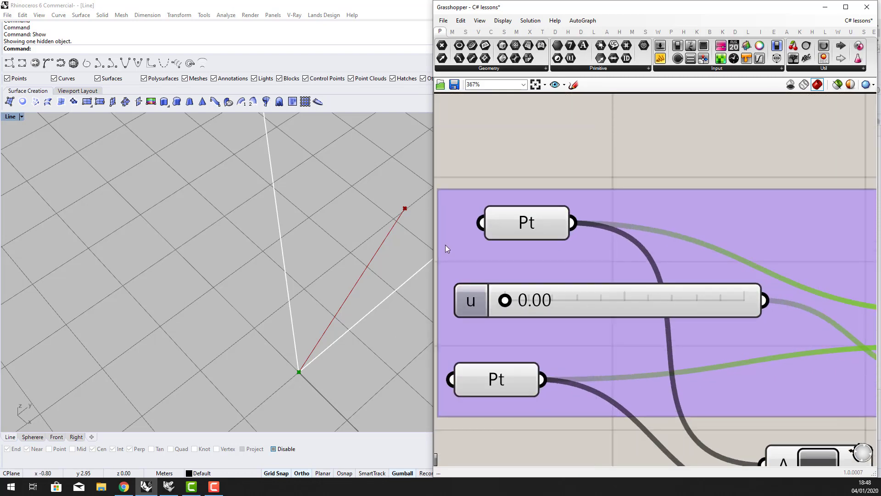
pyautogui.moveTo(510, 304); pyautogui.dragTo(763, 300)
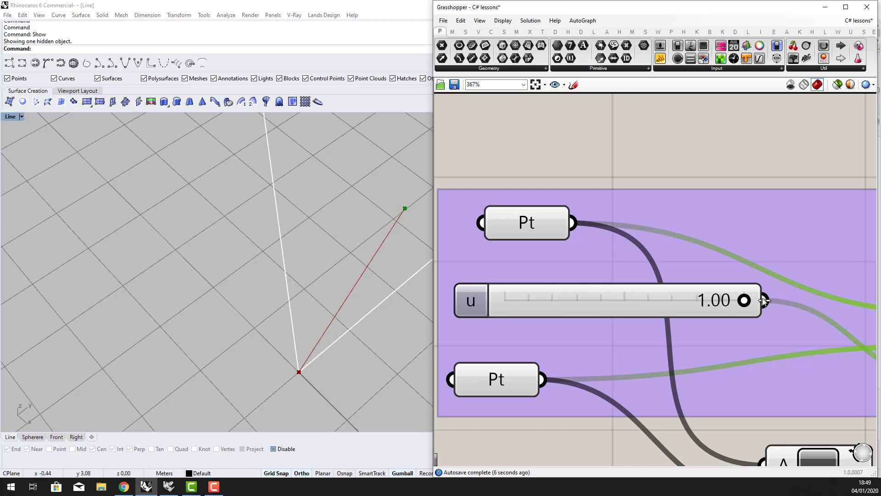
# Clear the selection and reselect the x+y*u expression component to examine its formula and its point on the line
pyautogui.scroll(-3, 646, 260)
pyautogui.scroll(4, 760, 236)
pyautogui.click(779, 233)
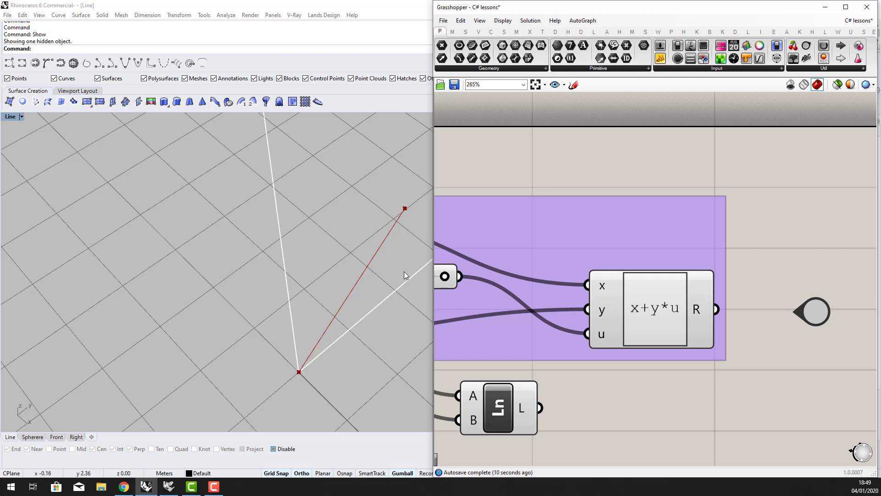
pyautogui.click(713, 330)
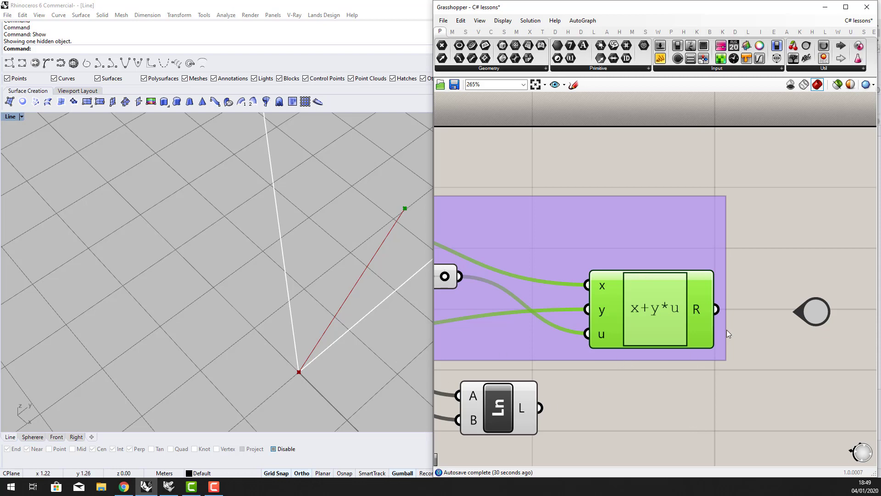
pyautogui.scroll(1, 726, 330)
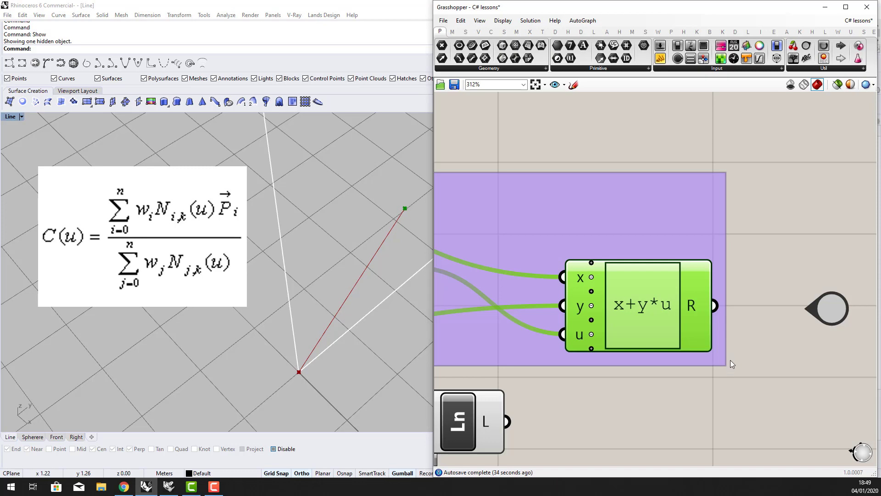
pyautogui.scroll(-4, 728, 363)
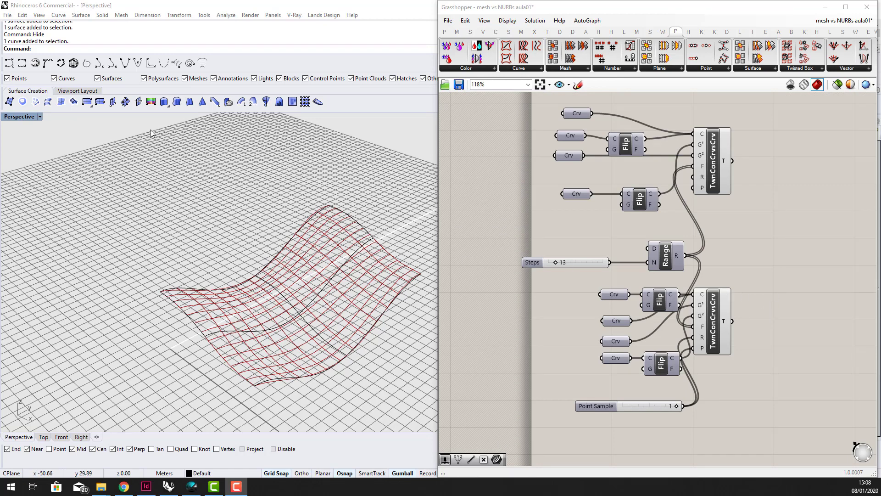
# Show the hidden NURBS surface together with the red tween-curve grid in the perspective view
pyautogui.click(89, 56)
pyautogui.write('Show')
pyautogui.press('Return')
pyautogui.moveTo(331, 271); pyautogui.dragTo(290, 231, button='right')
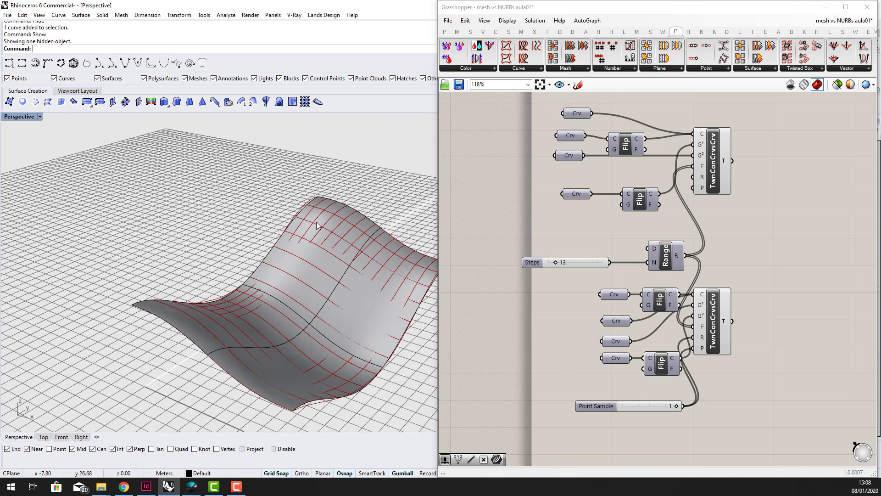
# Select the surface and its defining curves in turn to point them out, and clear the selection
pyautogui.scroll(2, 257, 265)
pyautogui.click(257, 264)
pyautogui.scroll(-3, 283, 250)
pyautogui.click(356, 353)
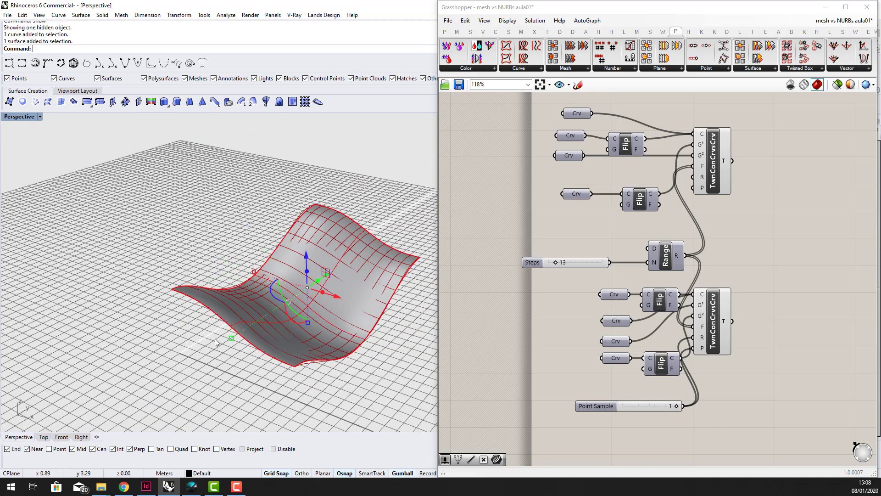
pyautogui.scroll(2, 353, 270)
pyautogui.click(385, 166)
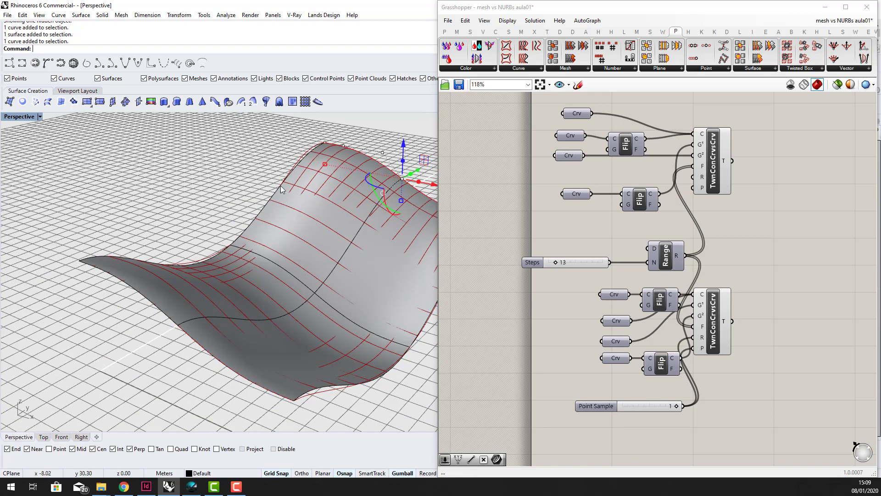
pyautogui.click(266, 206)
pyautogui.click(293, 230)
pyautogui.press('Escape')
# Hide the NURBS surface so only its curves and the red tween-curve grid are displayed
pyautogui.scroll(-2, 395, 224)
pyautogui.click(314, 222)
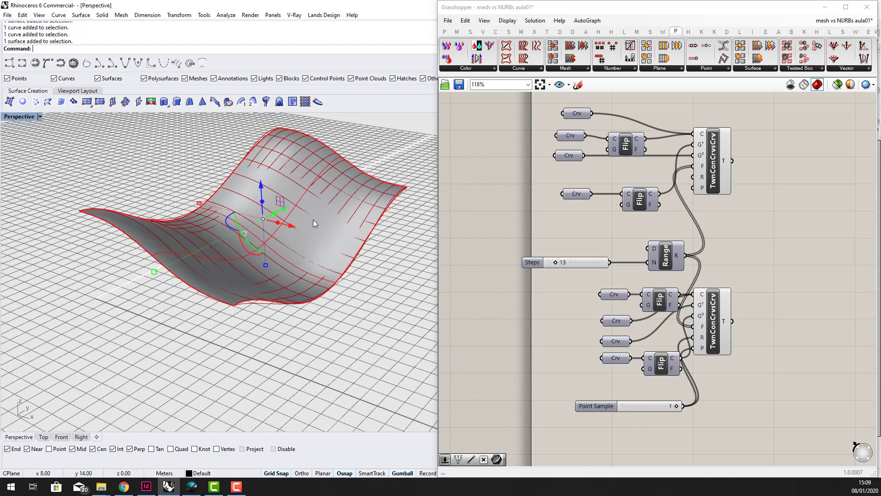
pyautogui.write('Hide')
pyautogui.press('Return')
pyautogui.moveTo(313, 220); pyautogui.dragTo(402, 222, button='right')
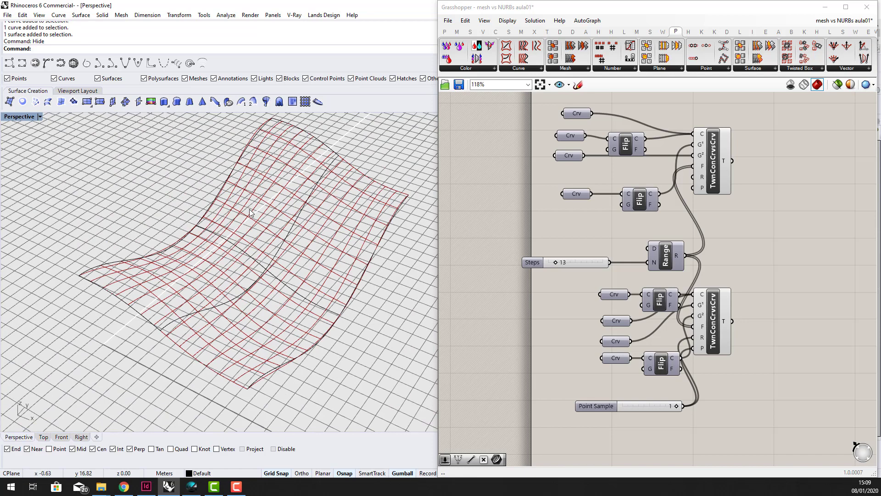
# Examine how the red tween curves run between the black defining curves from several angles
pyautogui.scroll(2, 320, 257)
pyautogui.scroll(-5, 320, 258)
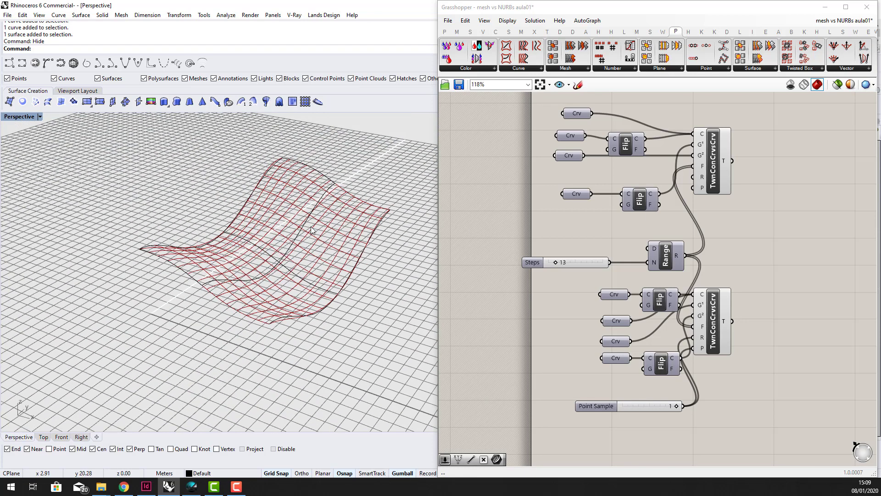
pyautogui.moveTo(255, 290); pyautogui.dragTo(288, 211, button='right')
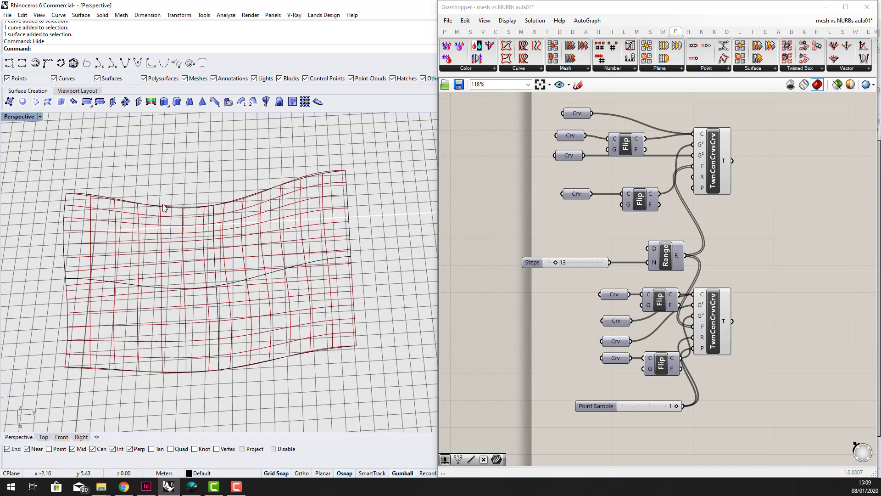
pyautogui.moveTo(258, 365); pyautogui.dragTo(296, 323, button='right')
pyautogui.rightClick(304, 342)
pyautogui.scroll(-4, 303, 339)
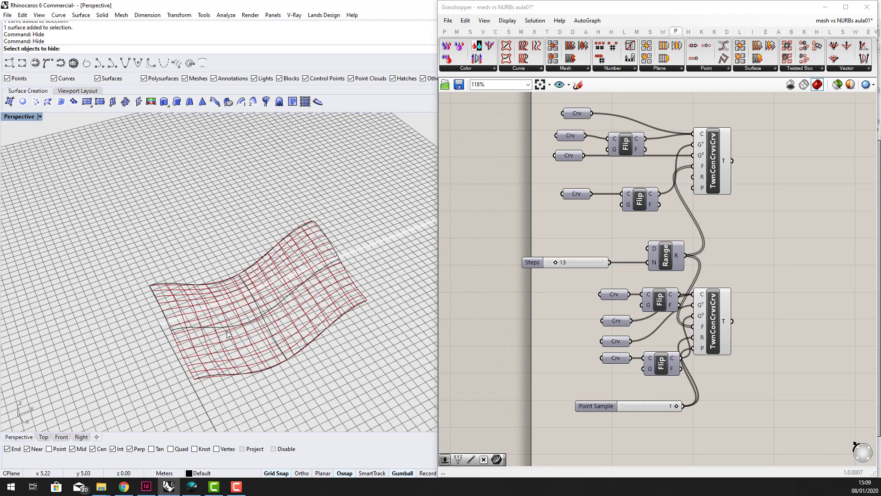
pyautogui.scroll(5, 307, 303)
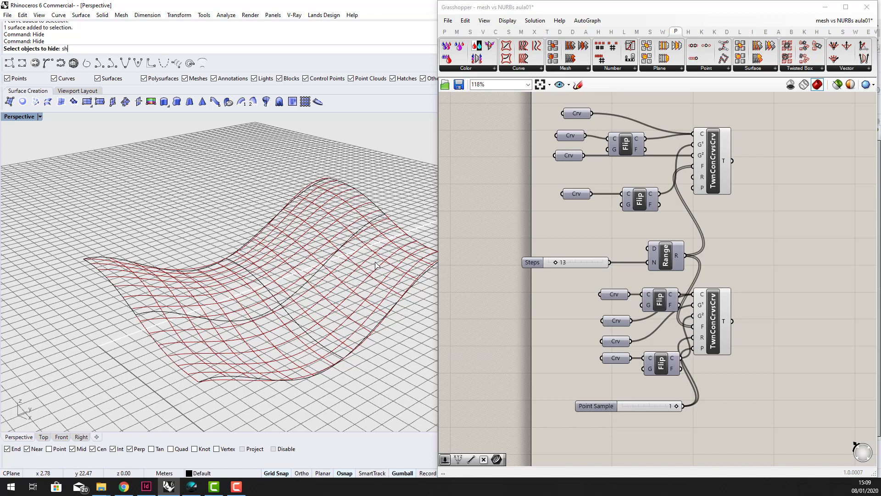
# Leave the repeated Hide command and show the hidden surface again
pyautogui.write('w')
pyautogui.press('Return')
pyautogui.press('Return')
pyautogui.write('Show')
pyautogui.press('Return')
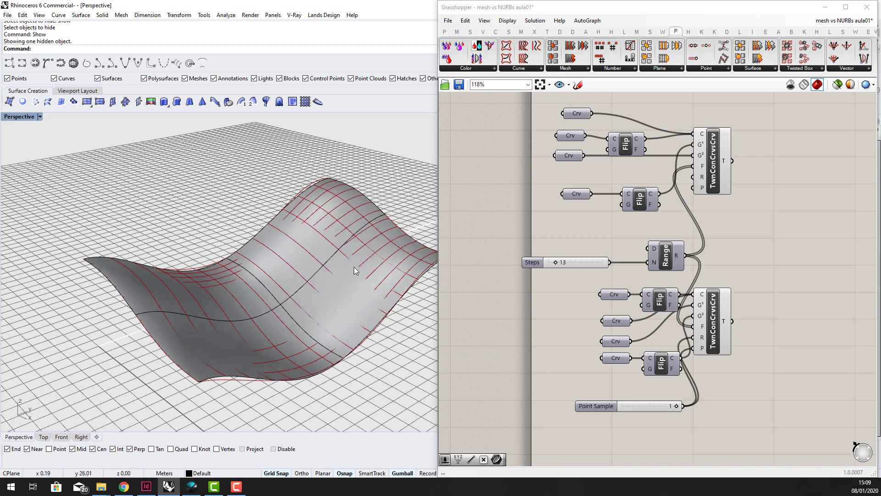
# Set the Steps slider feeding the Range component to 82 to make the tween-curve grid denser
pyautogui.scroll(2, 553, 238)
pyautogui.scroll(1, 553, 270)
pyautogui.moveTo(553, 271); pyautogui.dragTo(610, 271)
pyautogui.scroll(5, 346, 205)
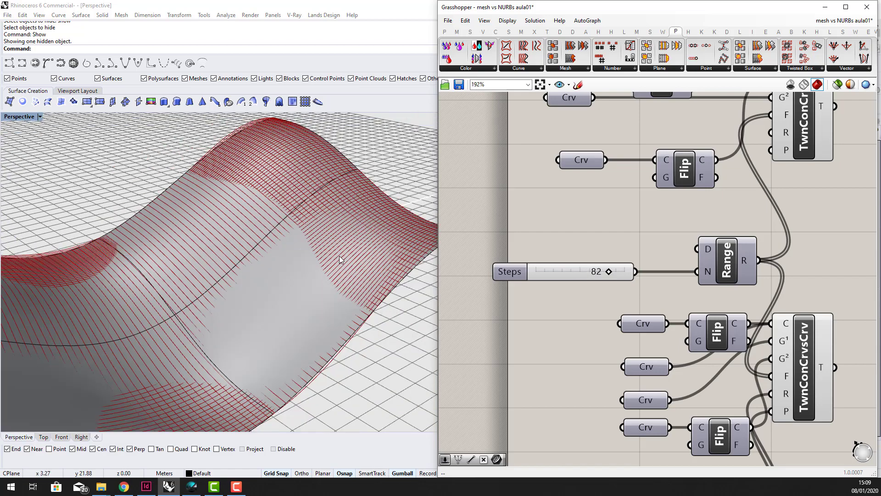
# Hide the surface again and view the dense red tween-curve grid from several angles
pyautogui.scroll(-5, 346, 257)
pyautogui.click(289, 258)
pyautogui.write('H')
pyautogui.press('Return')
pyautogui.moveTo(337, 245); pyautogui.dragTo(344, 273, button='right')
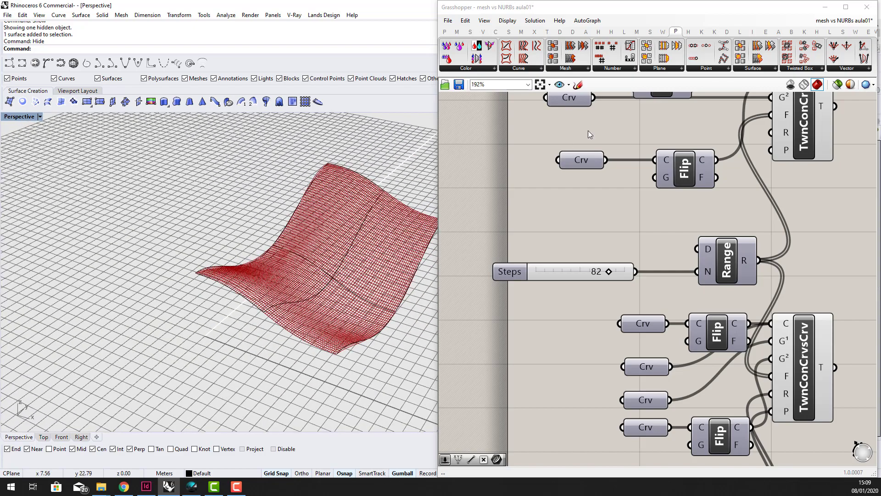
pyautogui.moveTo(364, 229); pyautogui.dragTo(361, 256, button='right')
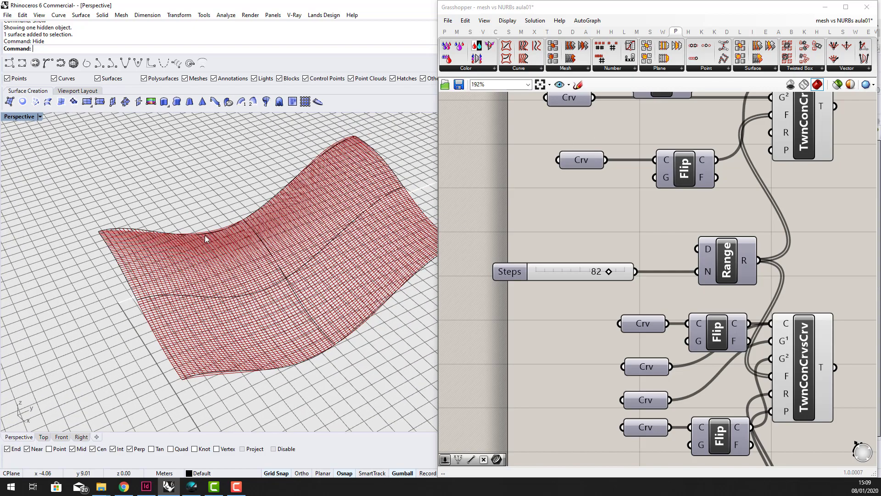
pyautogui.moveTo(267, 237); pyautogui.dragTo(213, 236, button='right')
pyautogui.moveTo(356, 213); pyautogui.dragTo(307, 252, button='right')
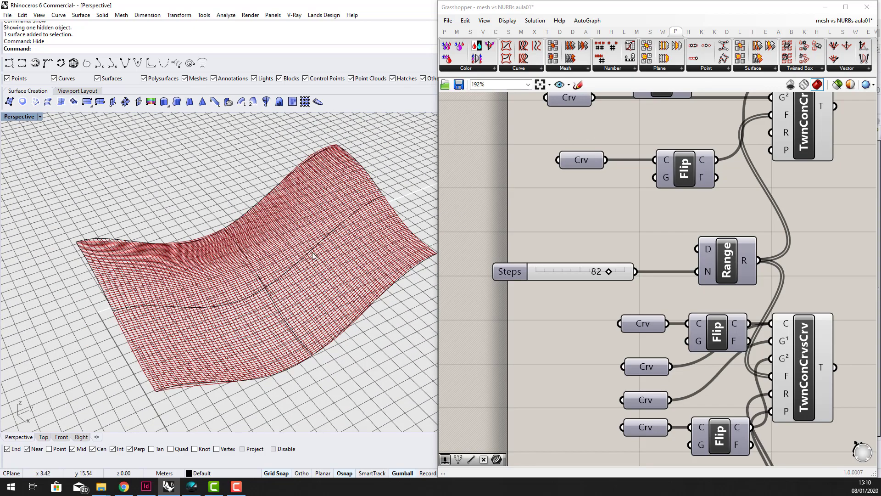
pyautogui.moveTo(331, 262); pyautogui.dragTo(386, 193, button='right')
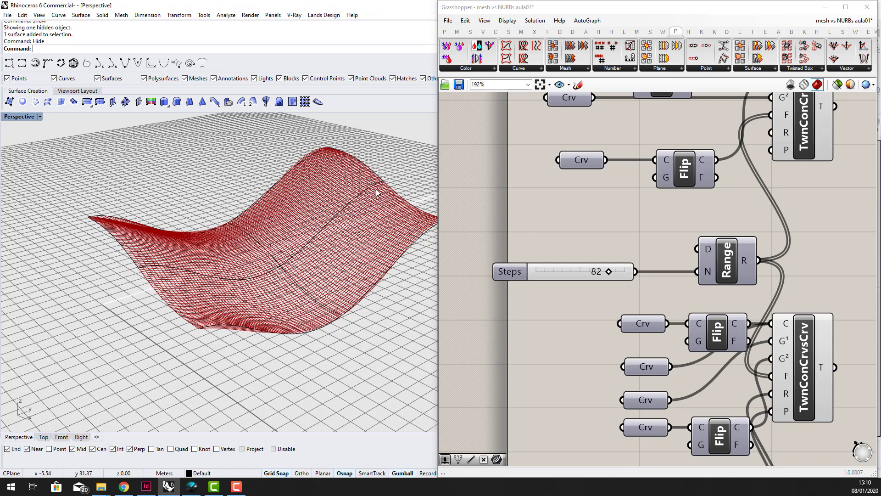
# Inspect the spacing of the dense red tween-curve grid up close and as a whole
pyautogui.moveTo(367, 210); pyautogui.dragTo(53, 256, button='right')
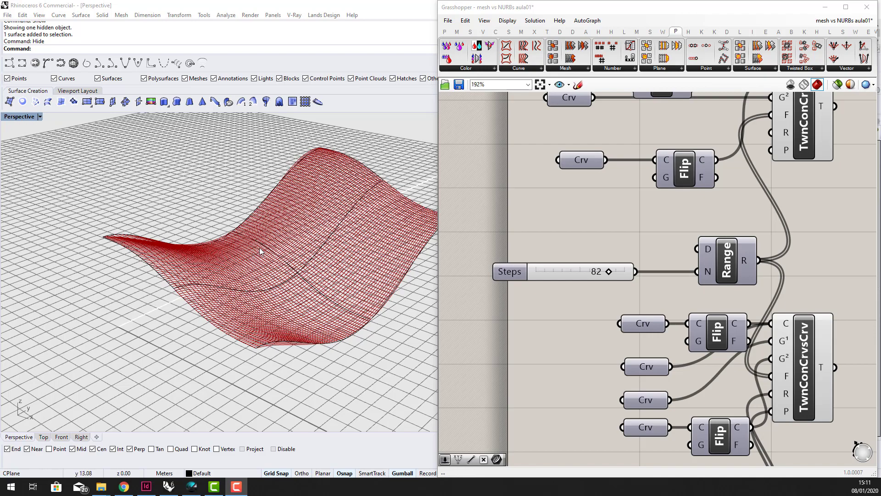
pyautogui.scroll(5, 246, 192)
pyautogui.scroll(-4, 247, 189)
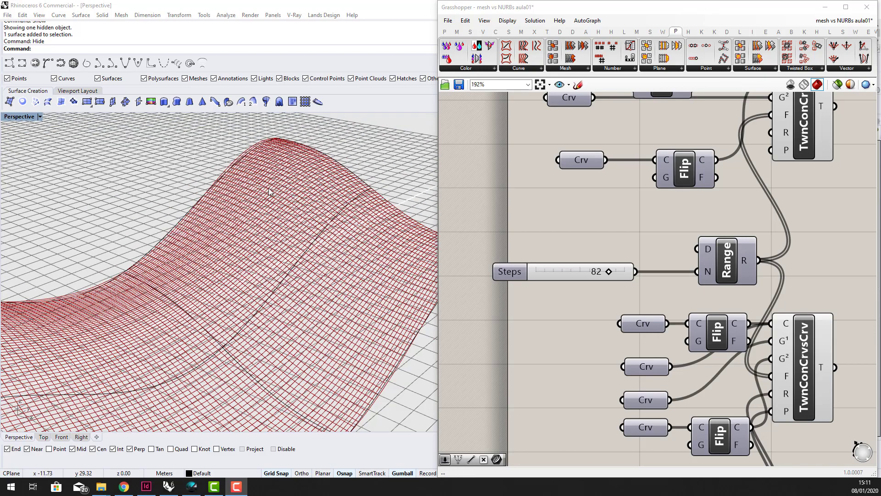
pyautogui.scroll(-3, 385, 239)
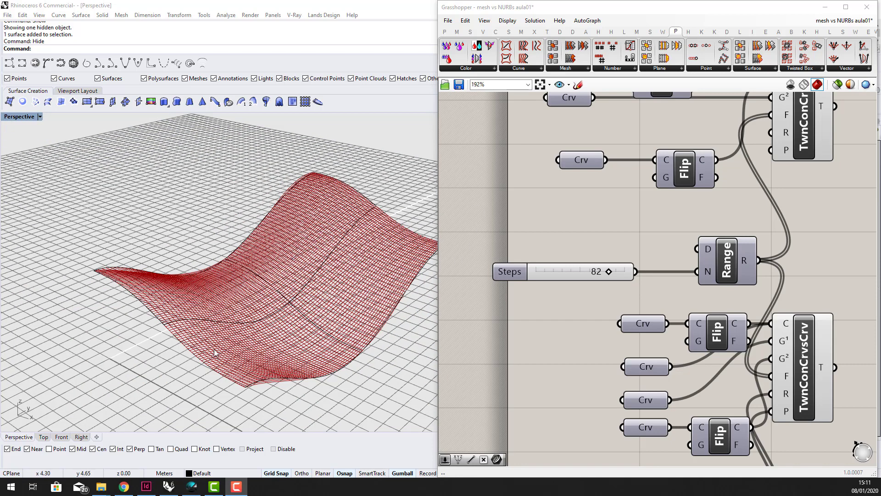
# Review the document's model units and tolerances in the unit settings, and close them without applying changes
pyautogui.click(170, 474)
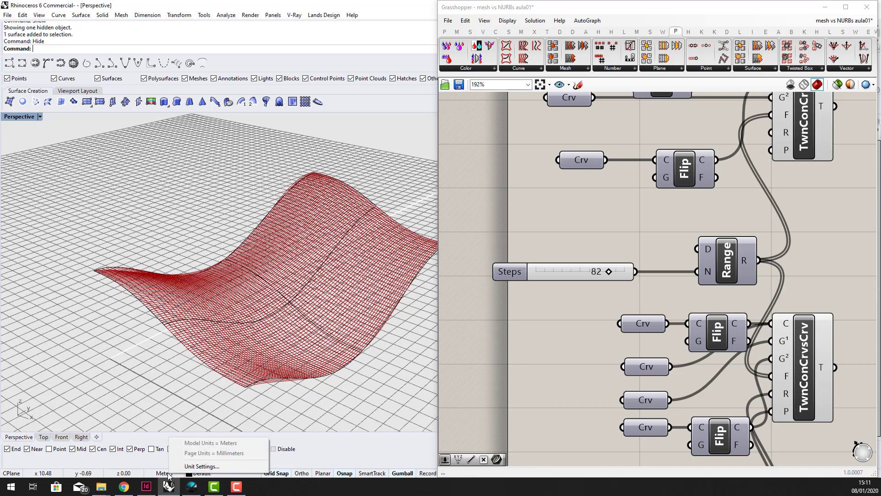
pyautogui.click(212, 466)
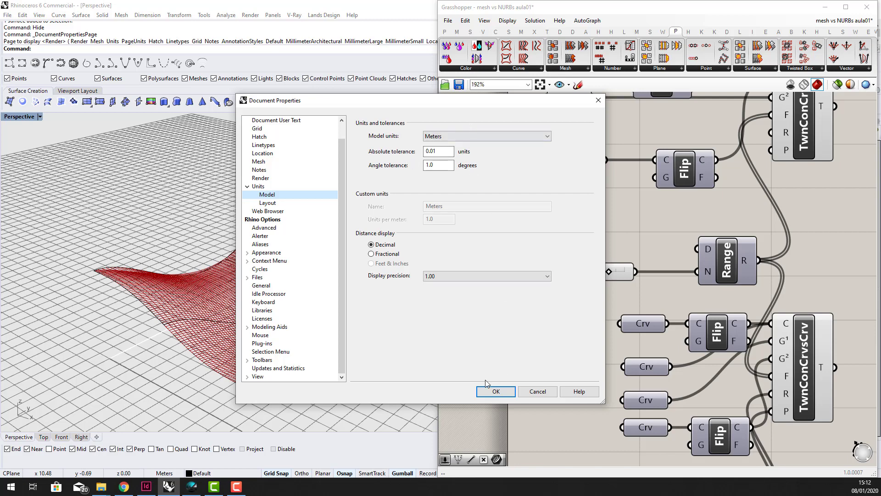
pyautogui.click(536, 391)
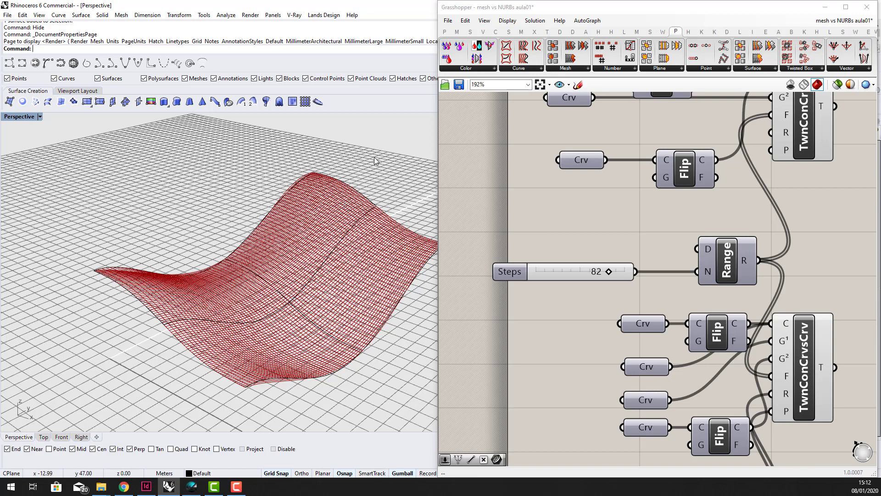
pyautogui.moveTo(374, 221); pyautogui.dragTo(374, 202, button='right')
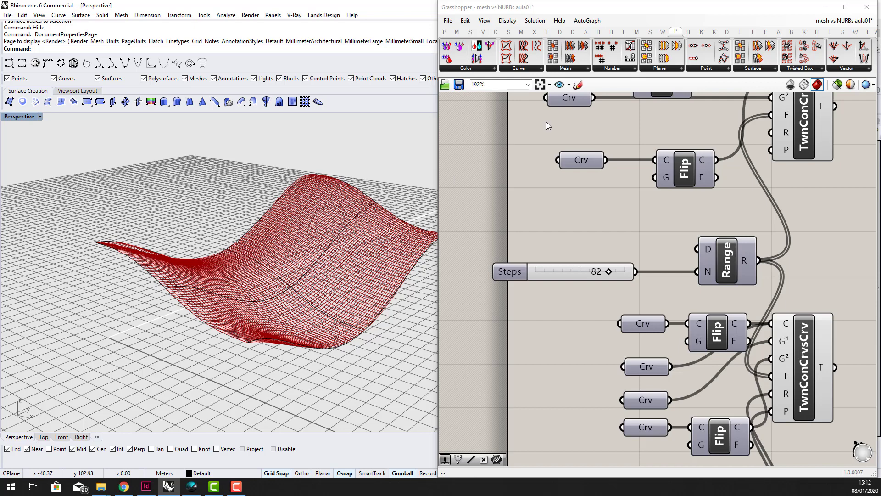
pyautogui.moveTo(358, 178); pyautogui.dragTo(381, 195, button='right')
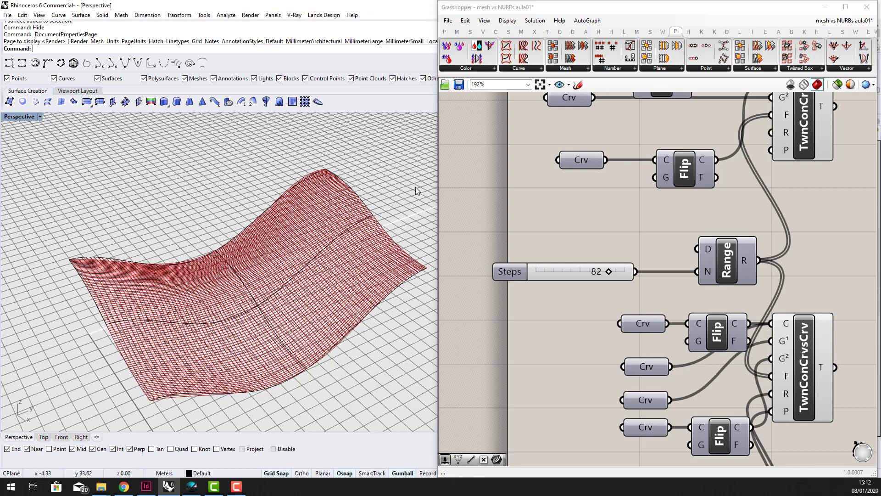
pyautogui.moveTo(415, 189); pyautogui.dragTo(372, 195, button='right')
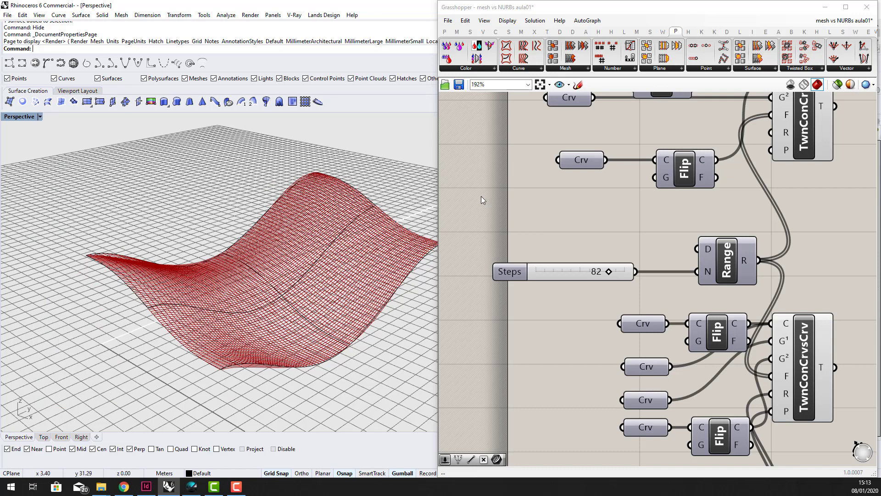
pyautogui.moveTo(396, 215); pyautogui.dragTo(377, 212, button='right')
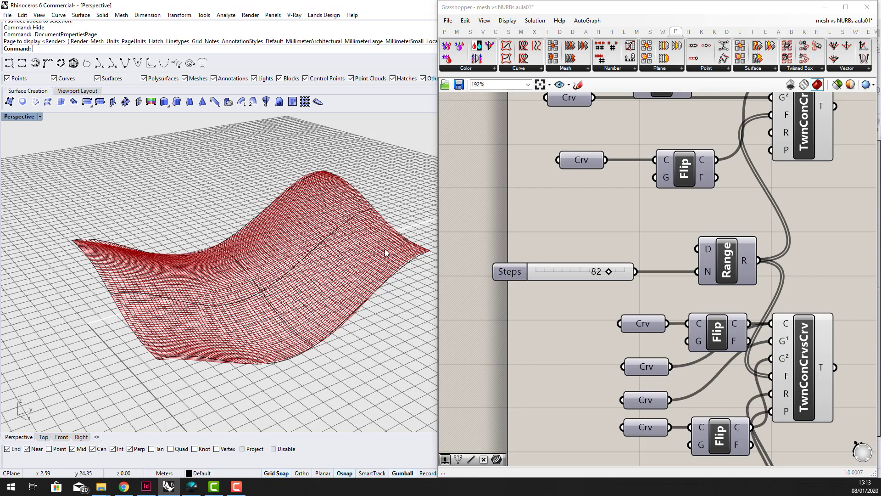
pyautogui.moveTo(385, 249); pyautogui.dragTo(411, 249, button='right')
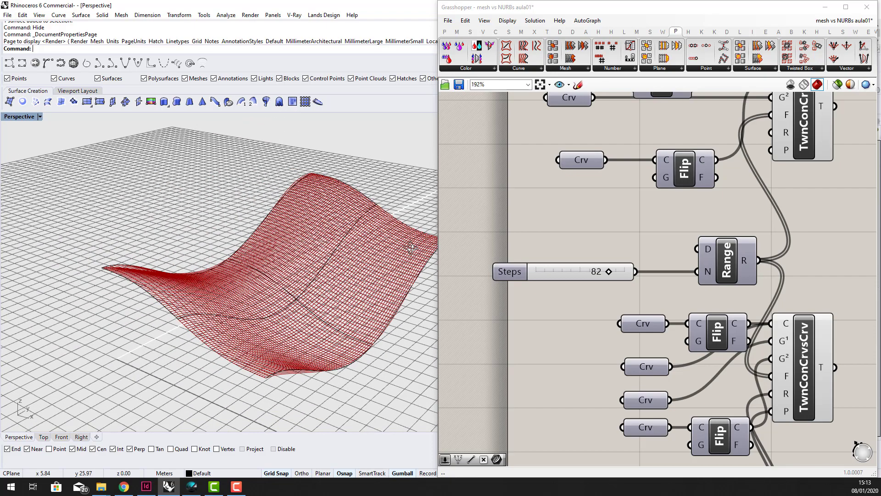